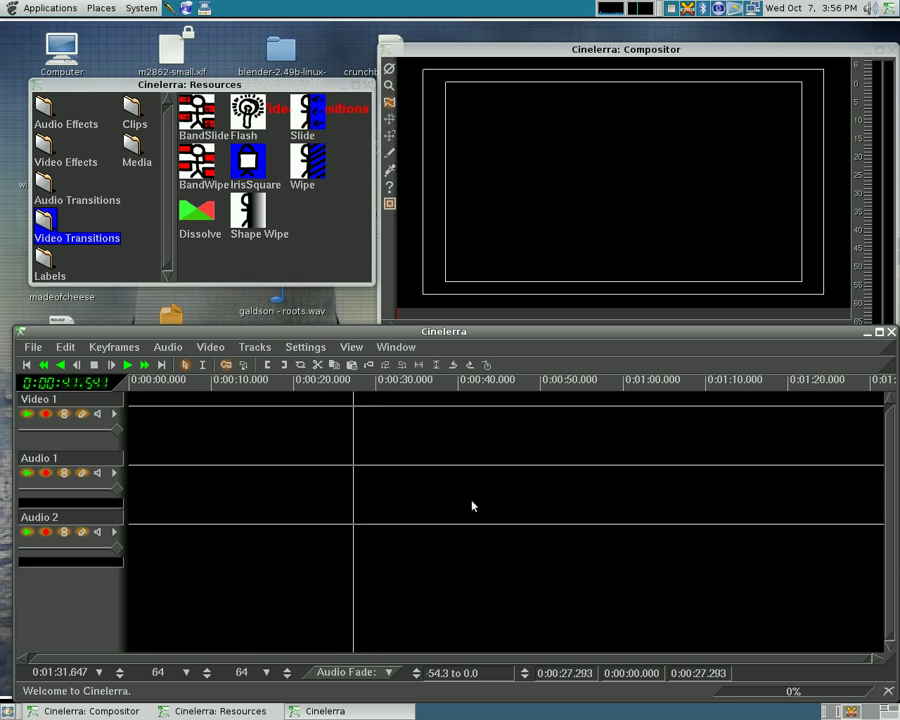
Set up a new 720×480 image in GIMP with Transparency as the fill.
key(ctrl+alt+Right)
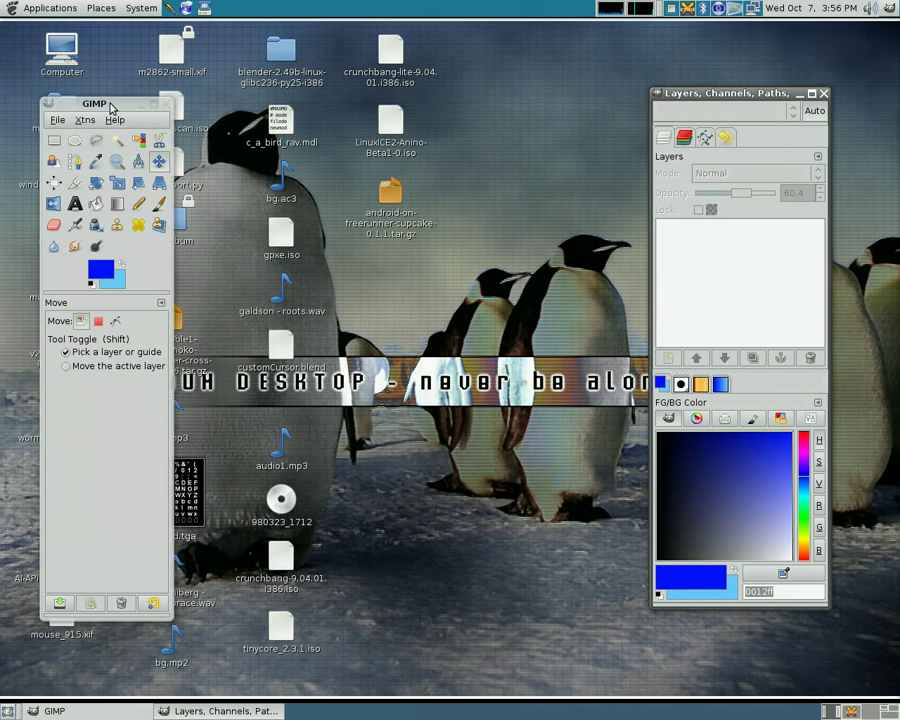
click(112, 107)
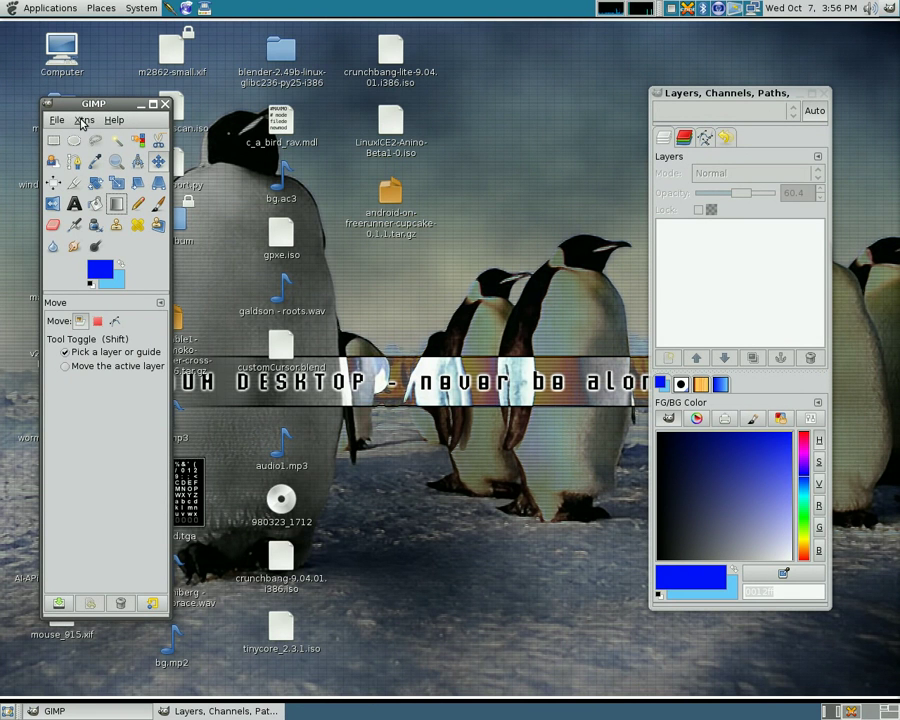
click(64, 121)
click(74, 142)
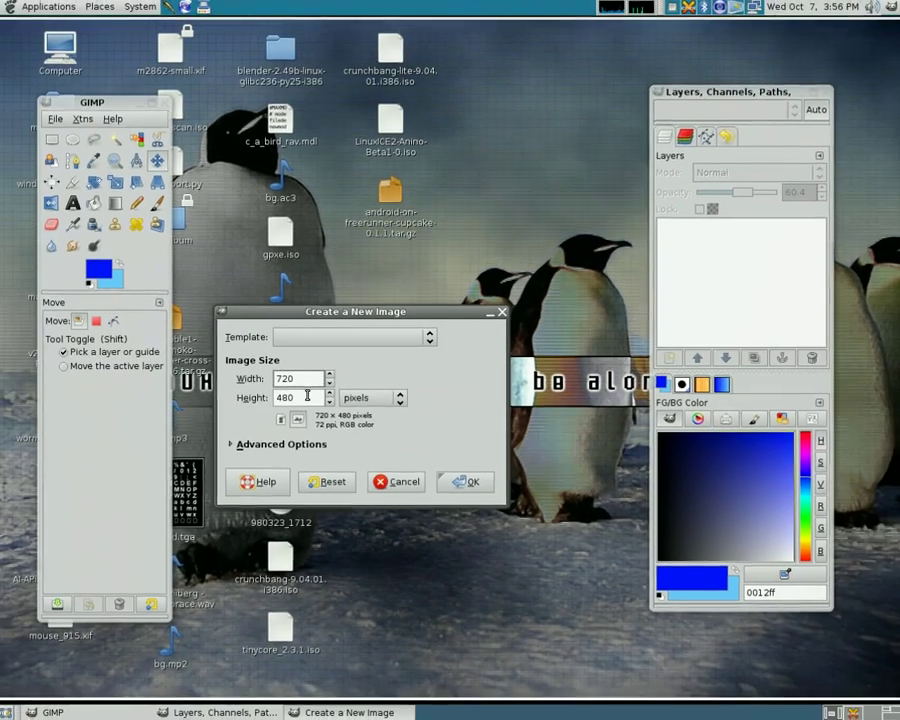
click(298, 381)
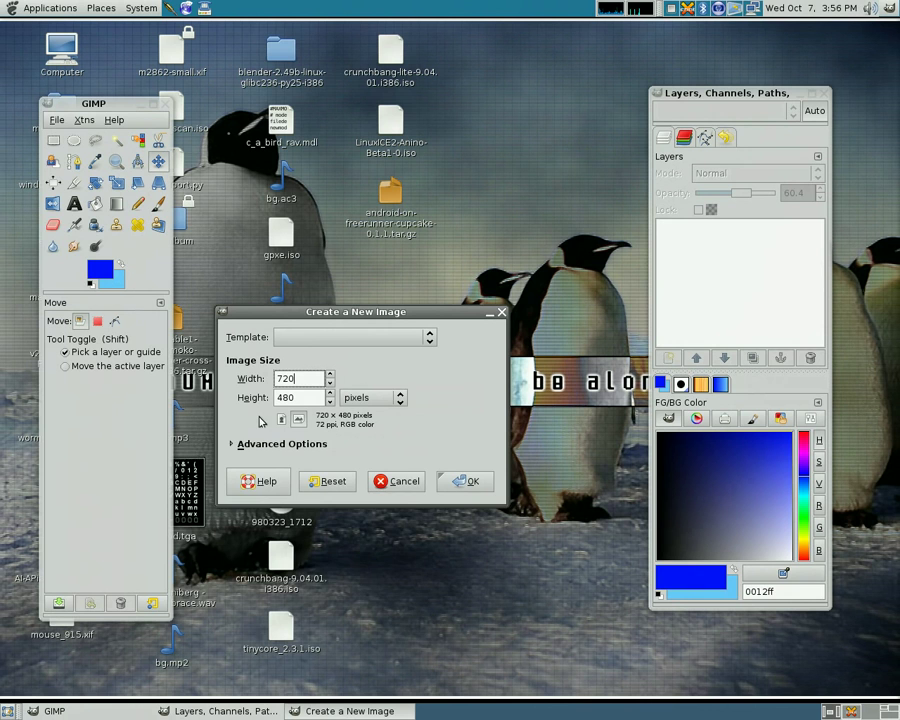
click(235, 445)
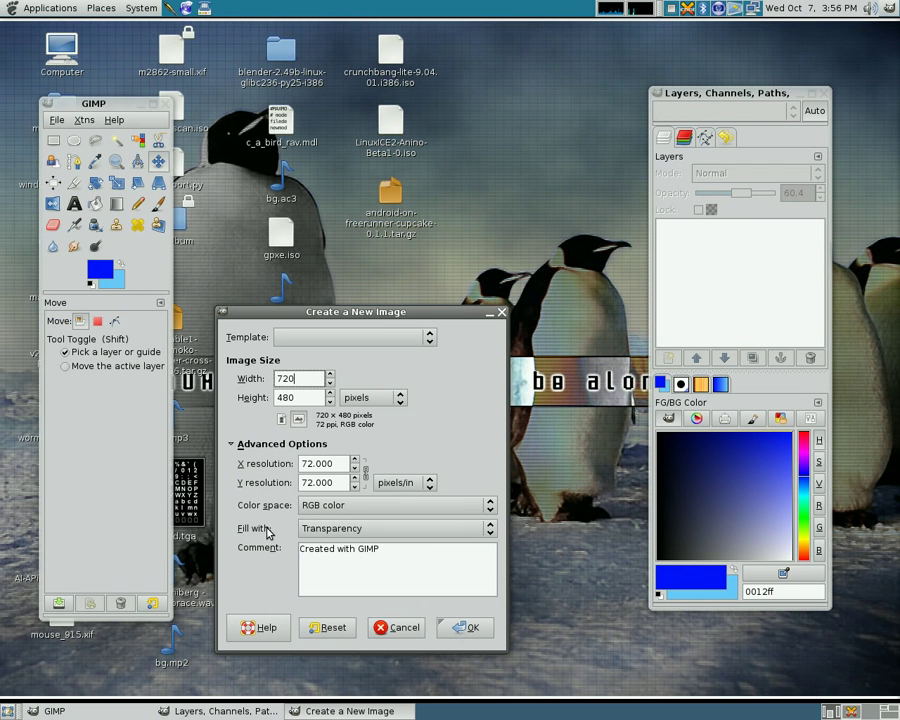
click(337, 534)
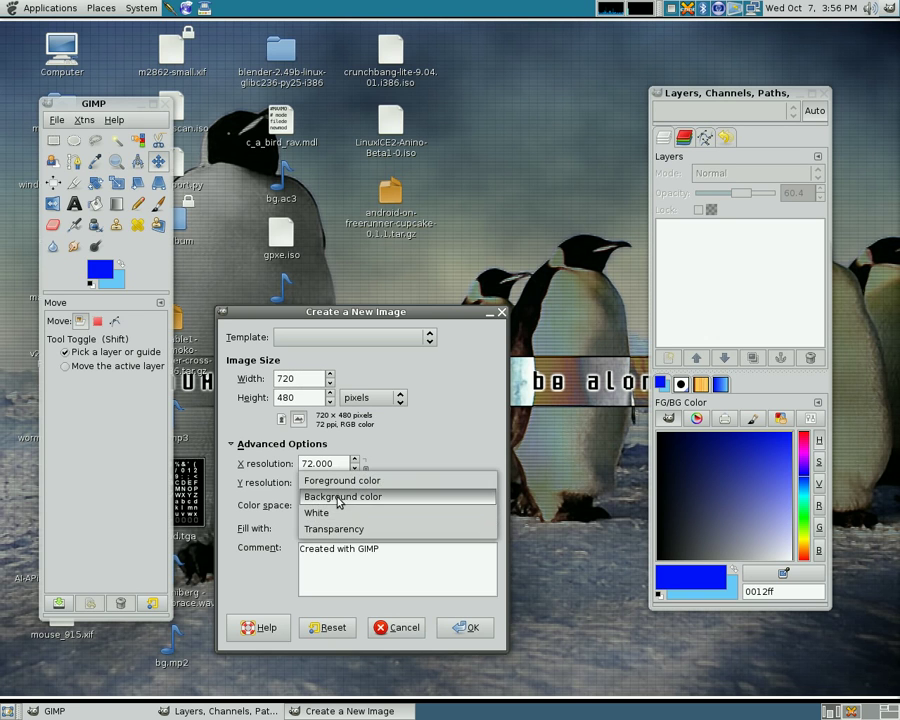
click(267, 589)
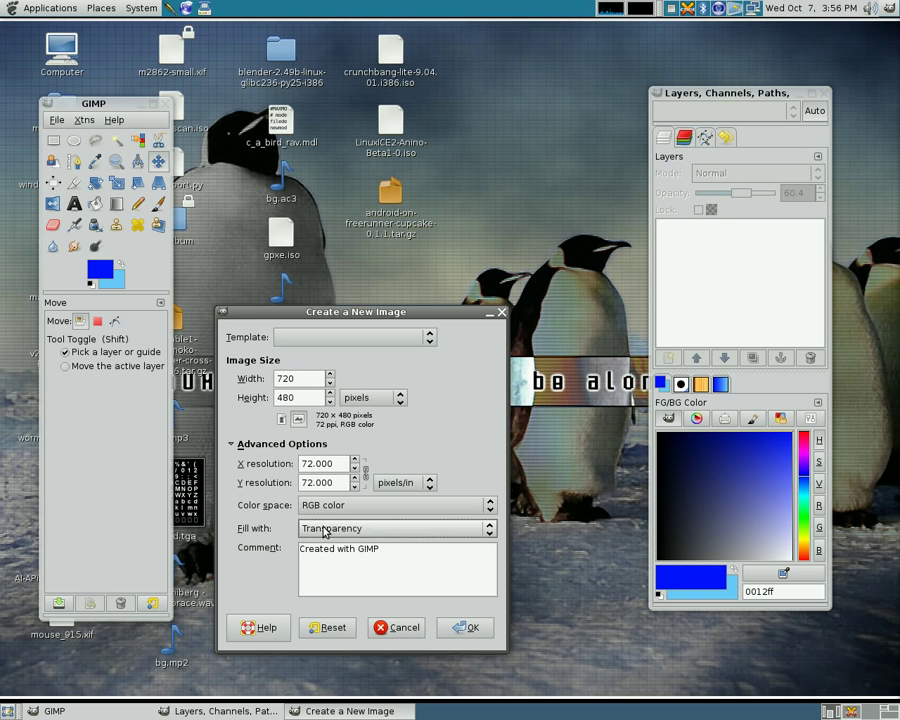
Create the image, maximize its window, and rectangle-select a full-width band near the bottom.
click(467, 628)
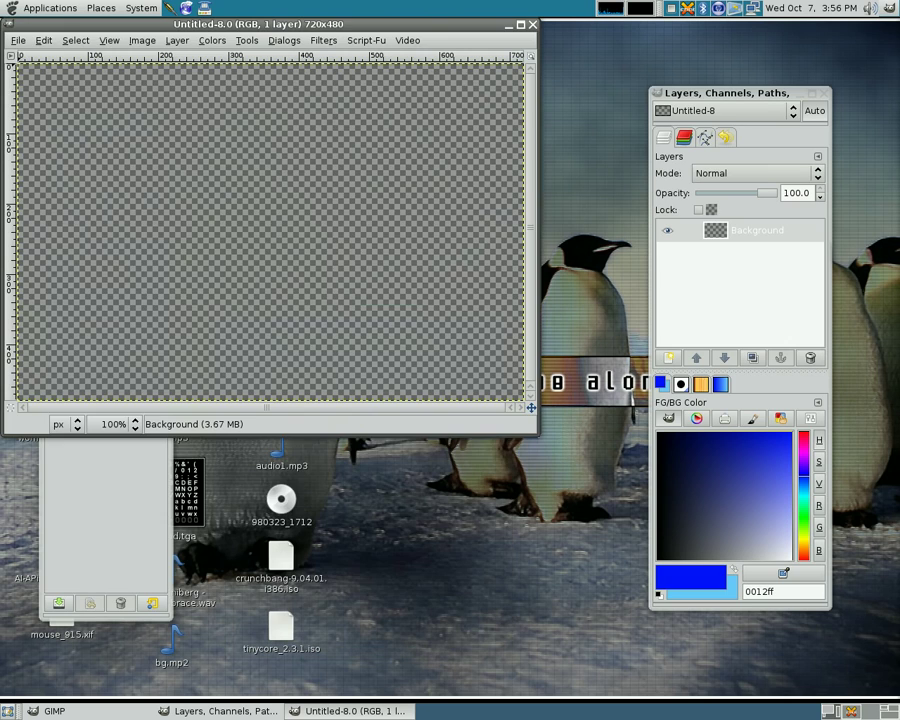
drag(304, 27, 471, 195)
double_click(471, 195)
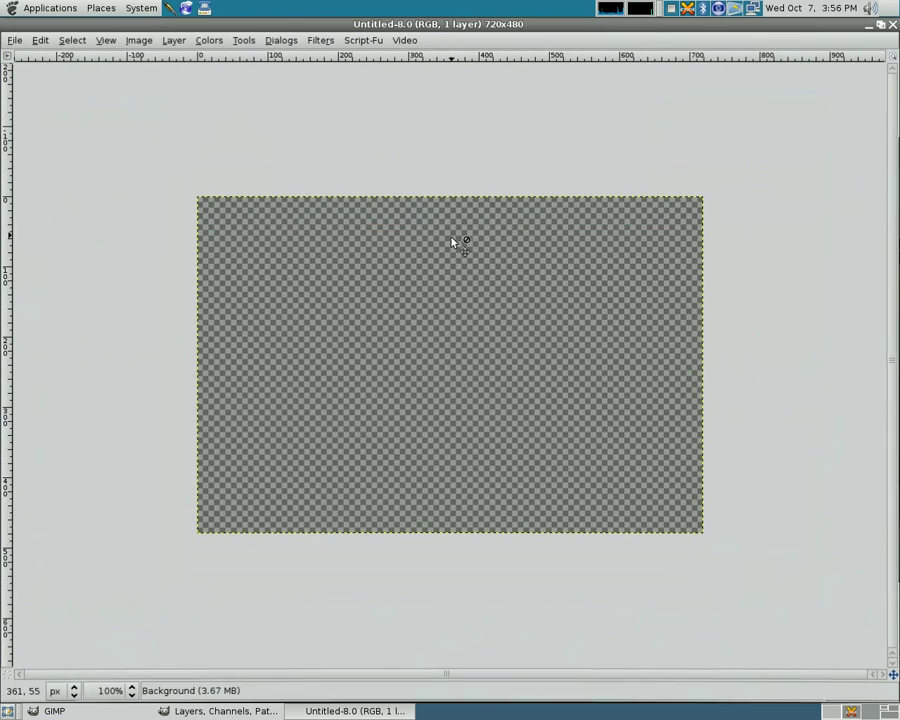
click(90, 708)
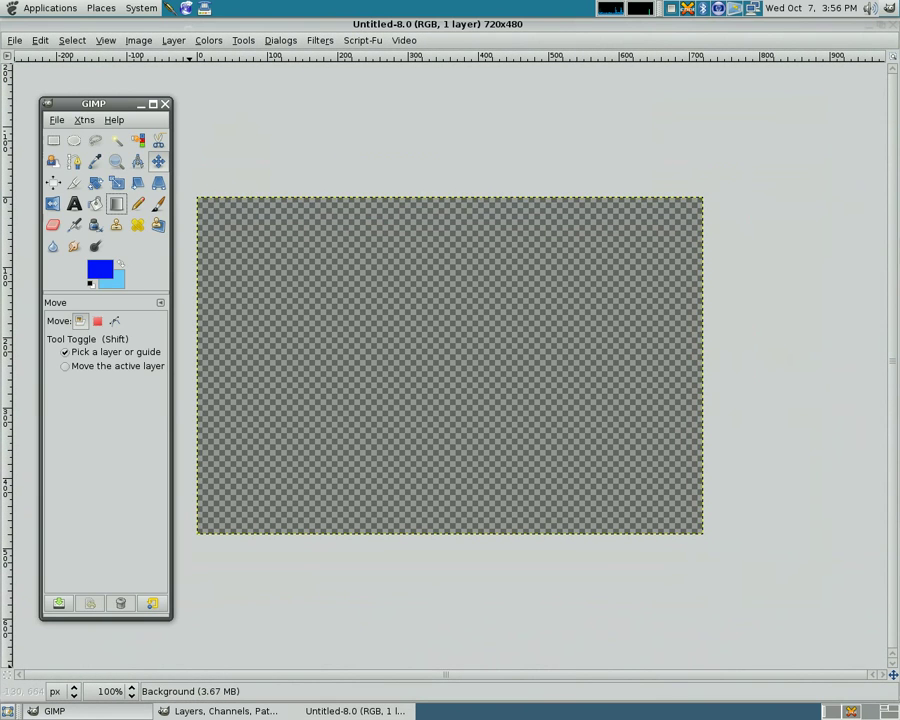
click(55, 142)
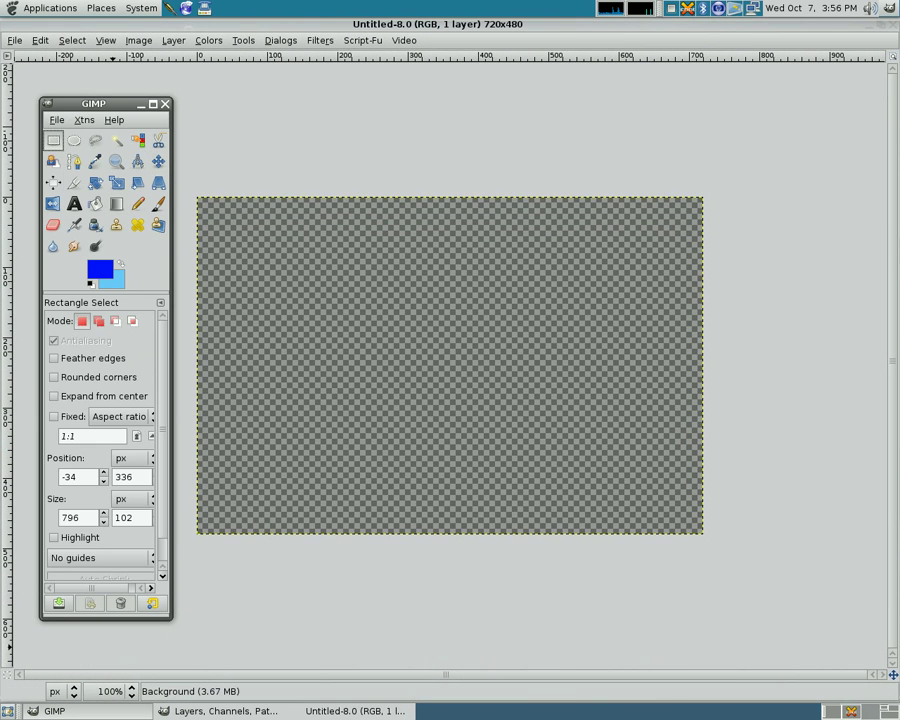
drag(742, 446, 243, 509)
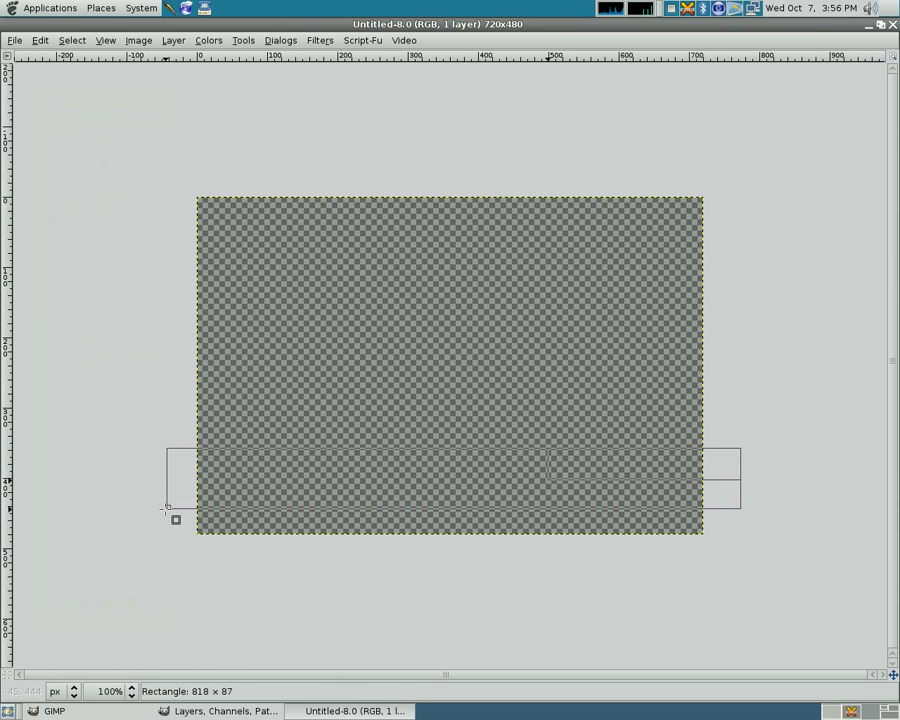
drag(166, 510, 166, 510)
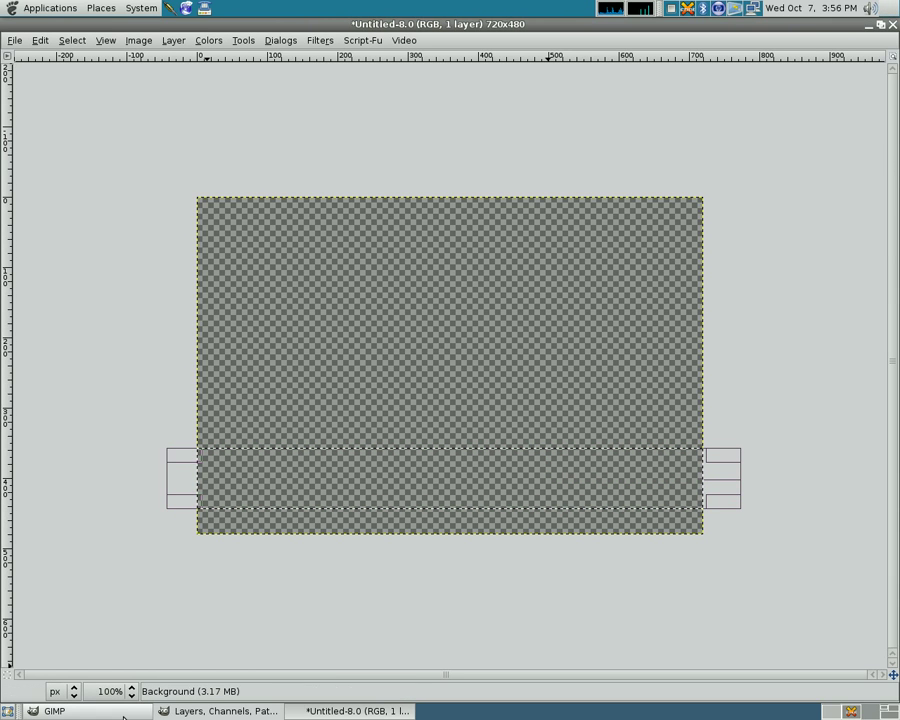
Set dark red foreground and bright red background, then blend the band left to right.
click(55, 711)
click(100, 270)
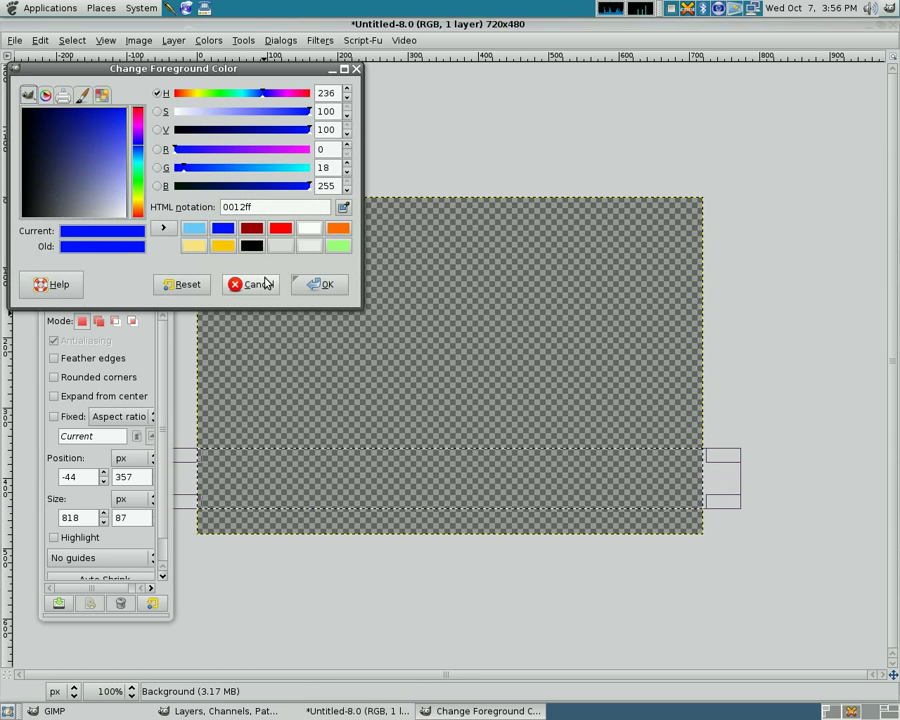
click(258, 228)
click(316, 283)
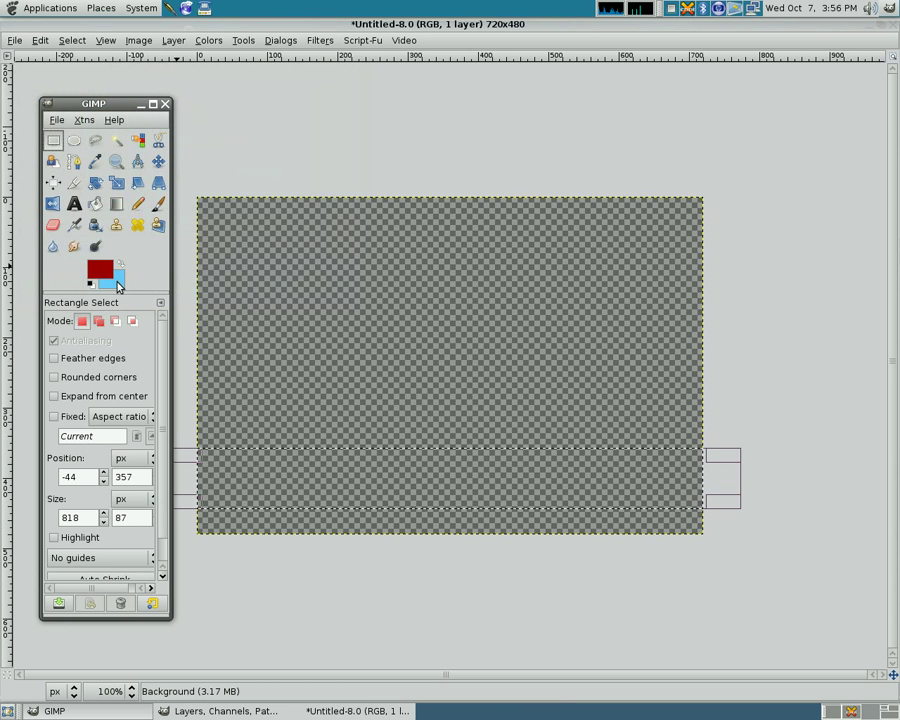
click(117, 283)
click(283, 229)
click(316, 283)
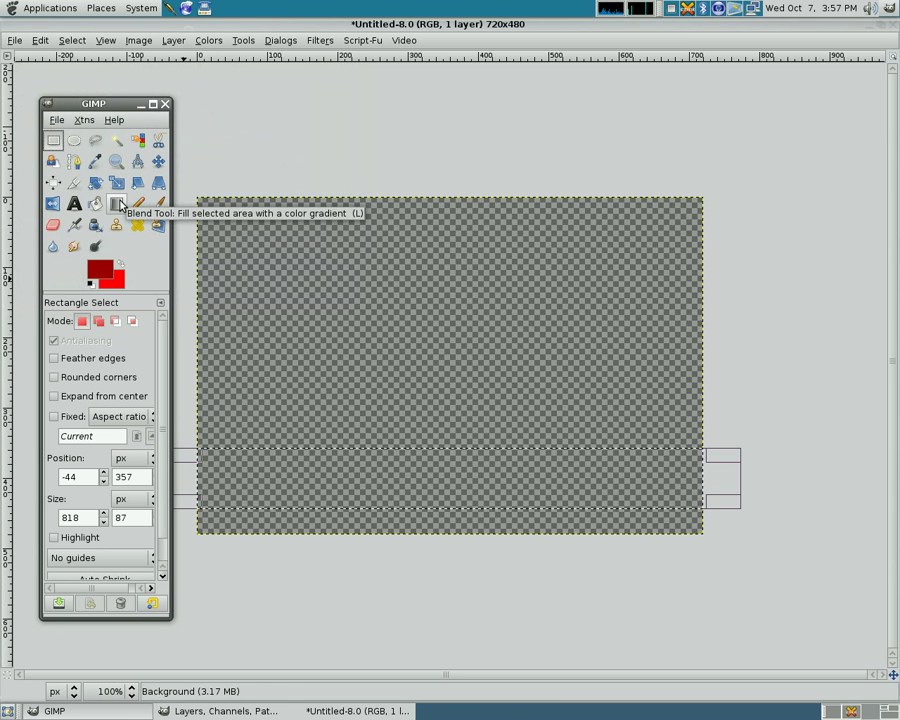
click(118, 204)
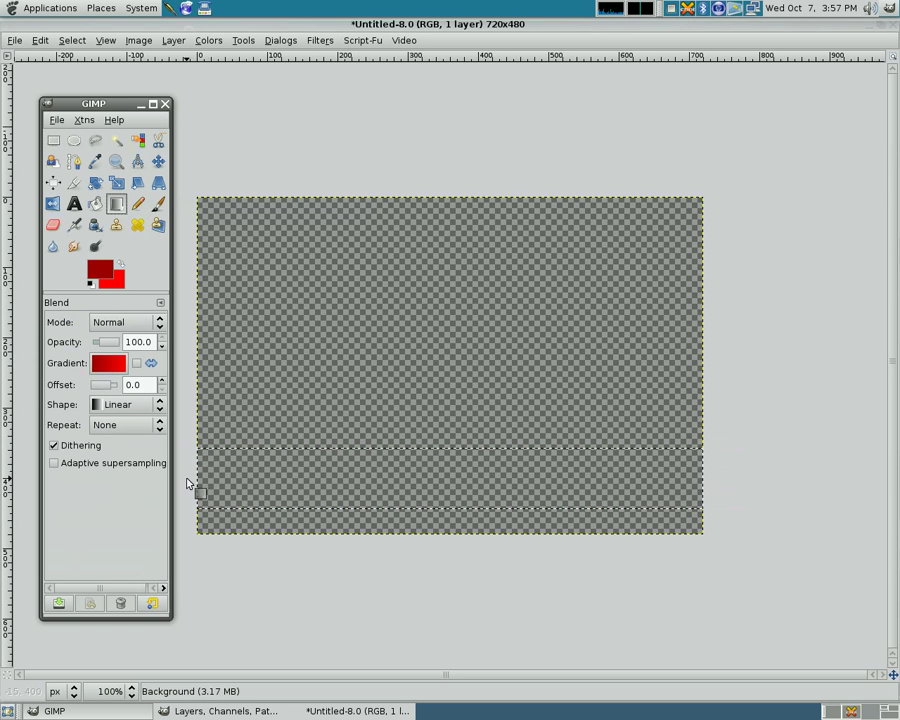
drag(187, 478, 780, 484)
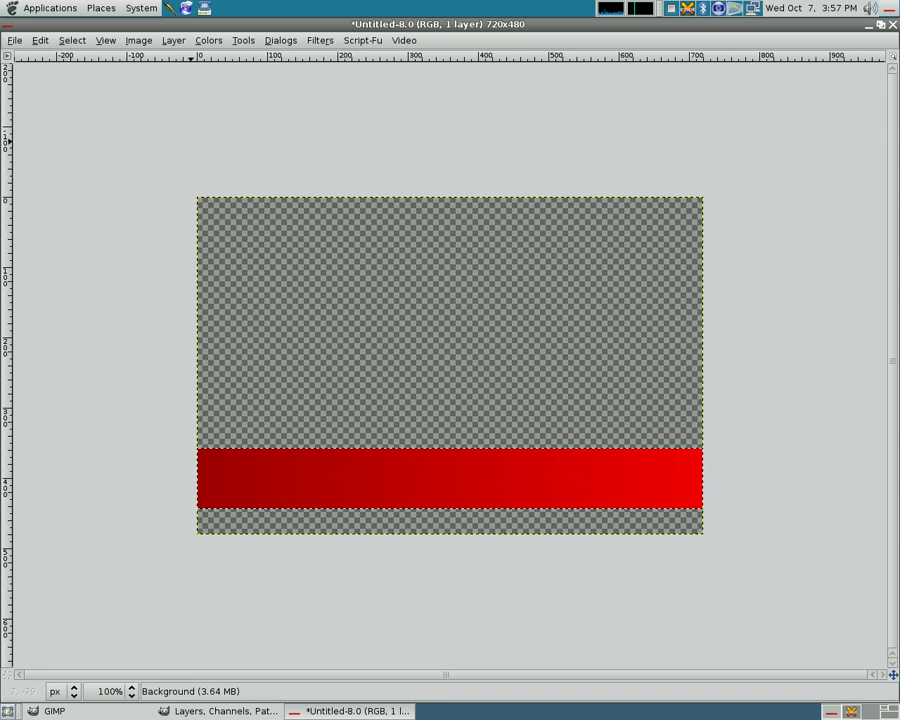
Make a 5-pixel selection border, blend it right to left, then deselect.
click(79, 46)
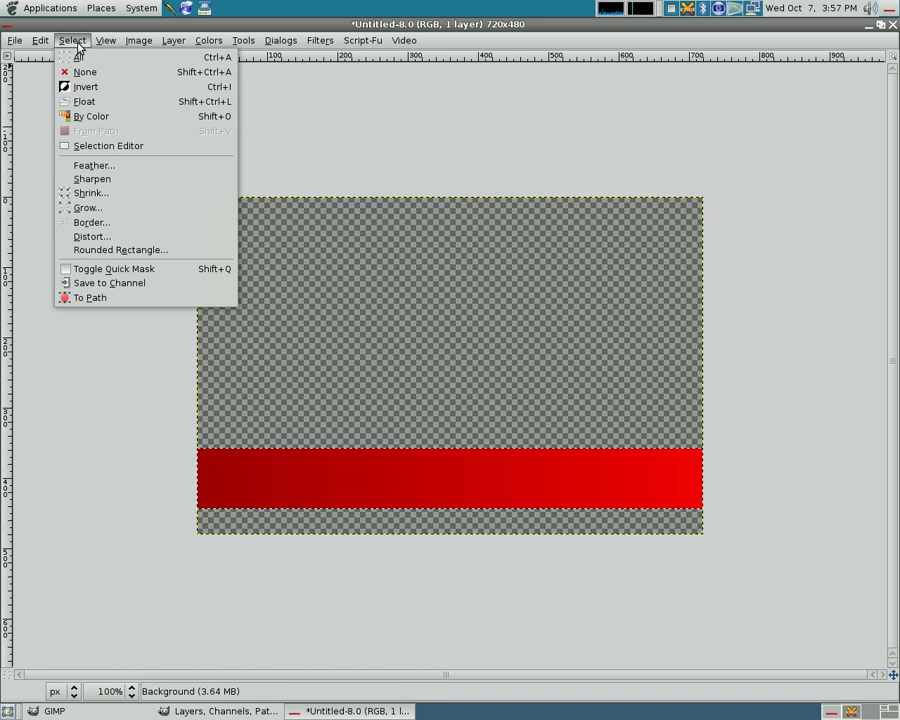
click(112, 225)
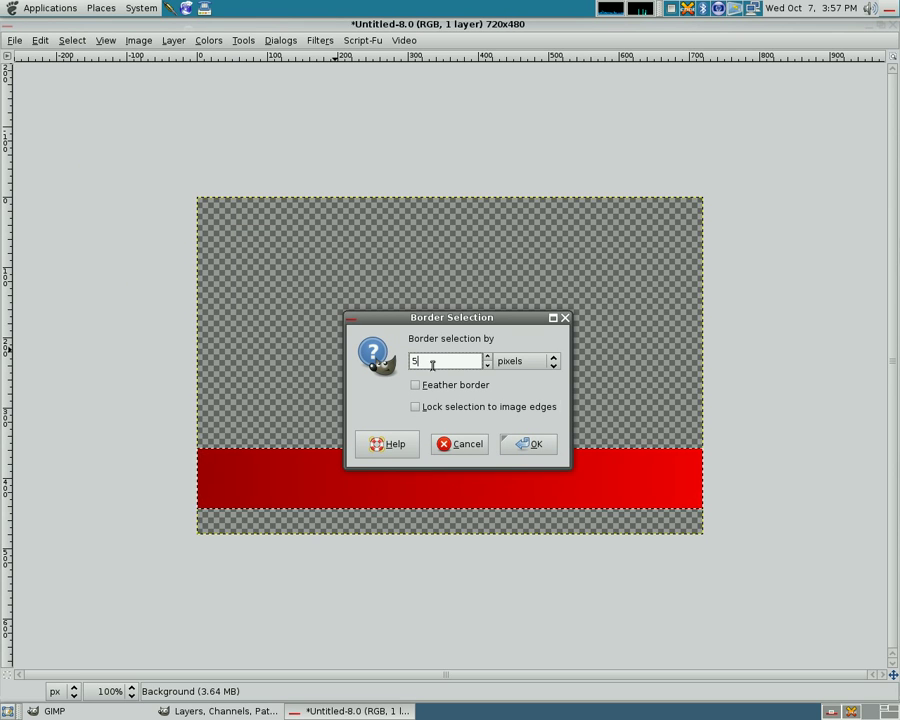
click(537, 446)
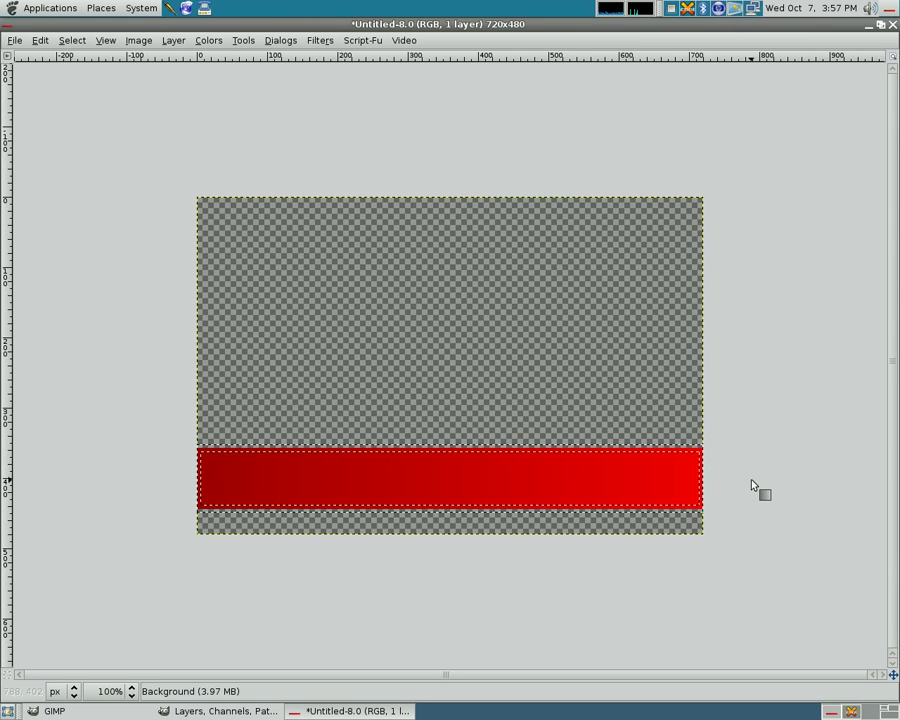
drag(747, 479, 175, 482)
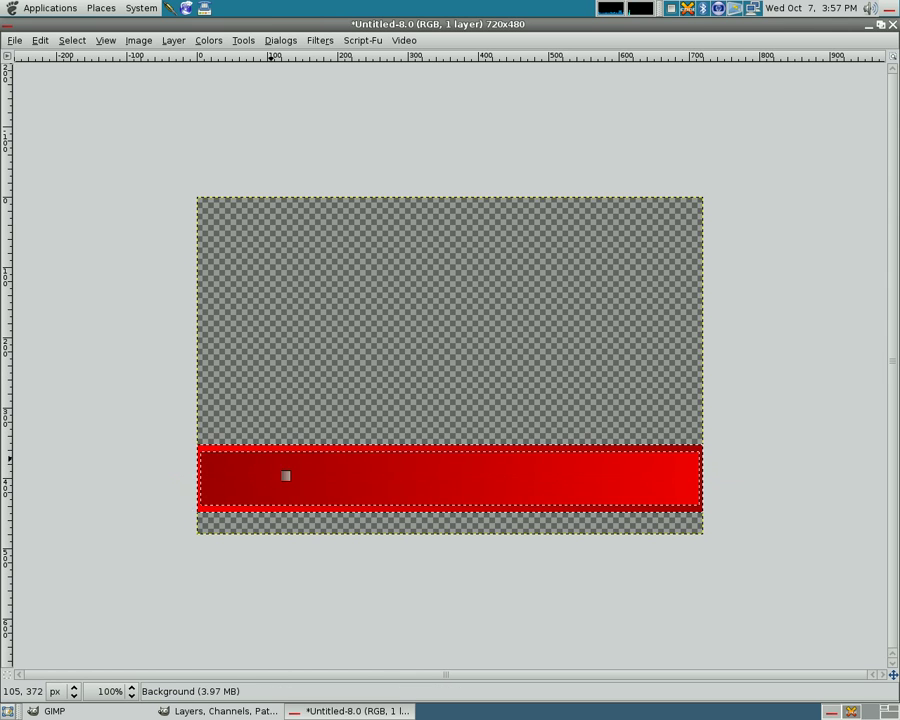
key(ctrl+shift+a)
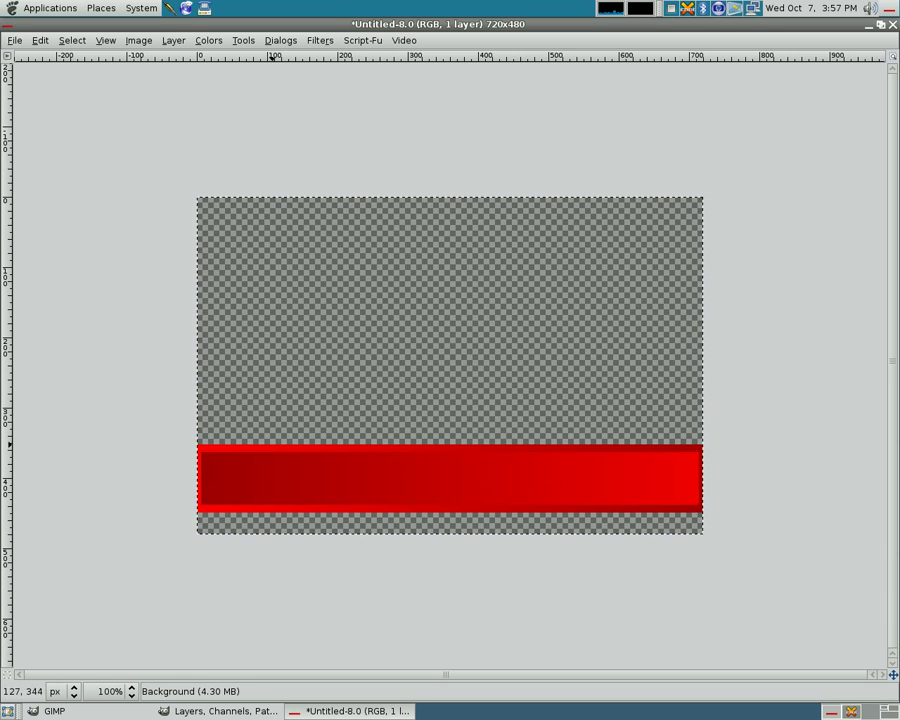
Run the Basic II logo script with text 'My Video', Sans Bold, font size 100.
click(880, 27)
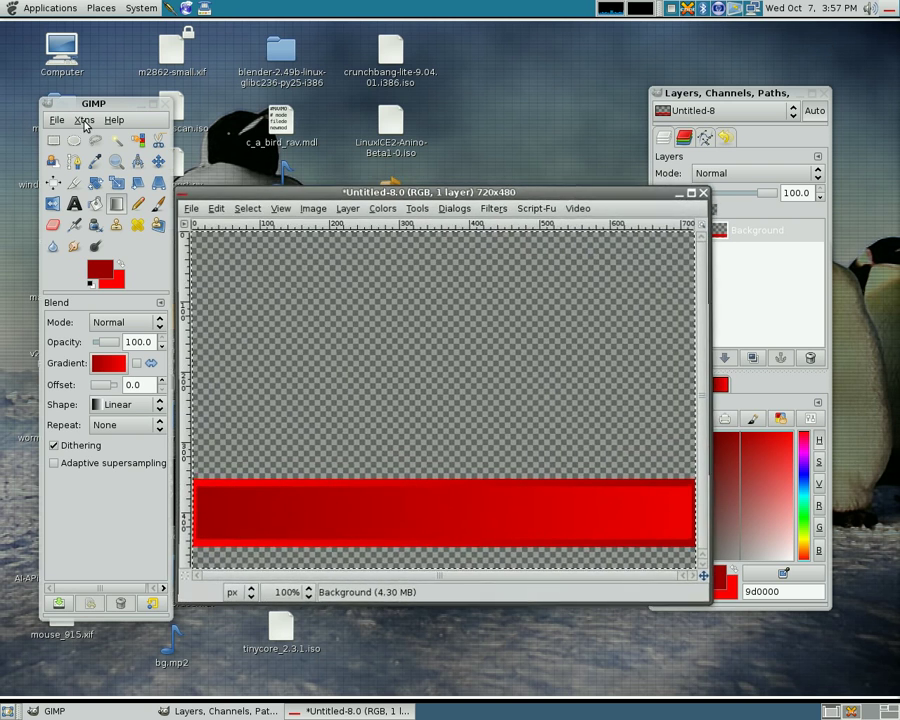
click(84, 120)
mouse_move(128, 247)
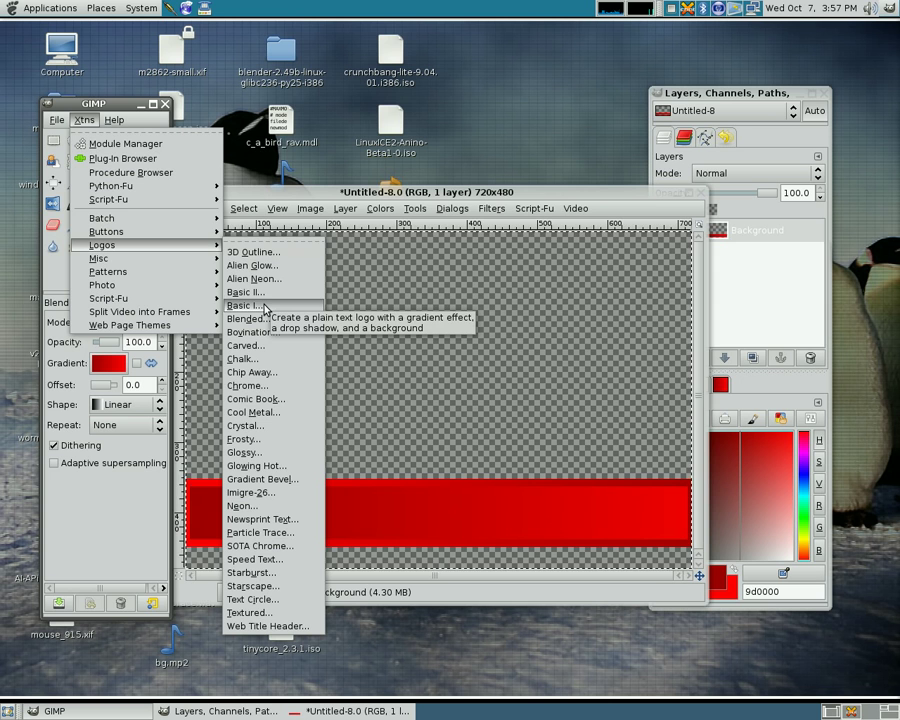
click(268, 294)
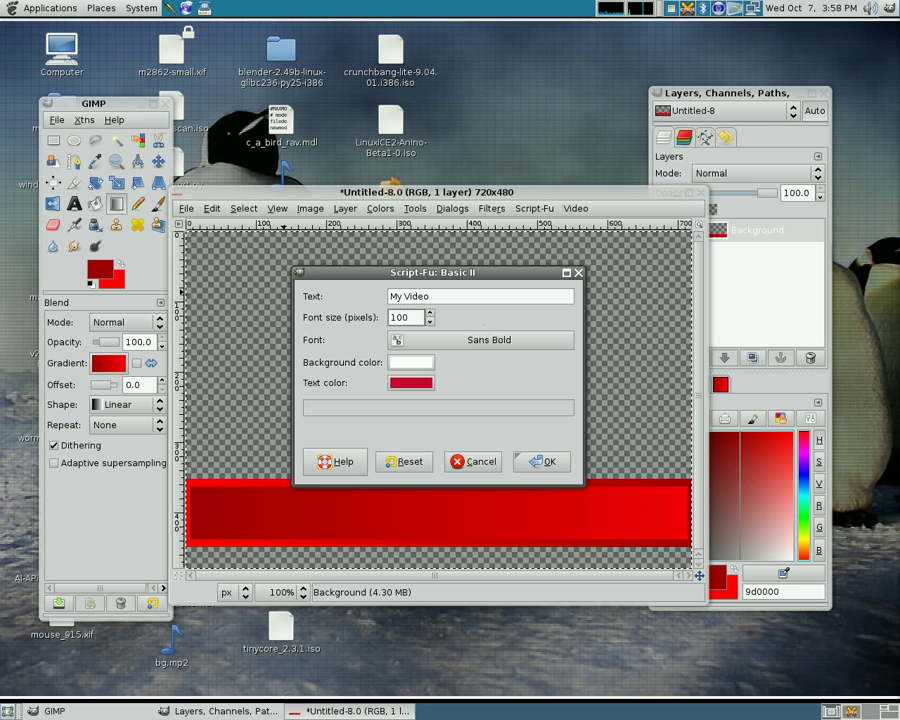
click(407, 317)
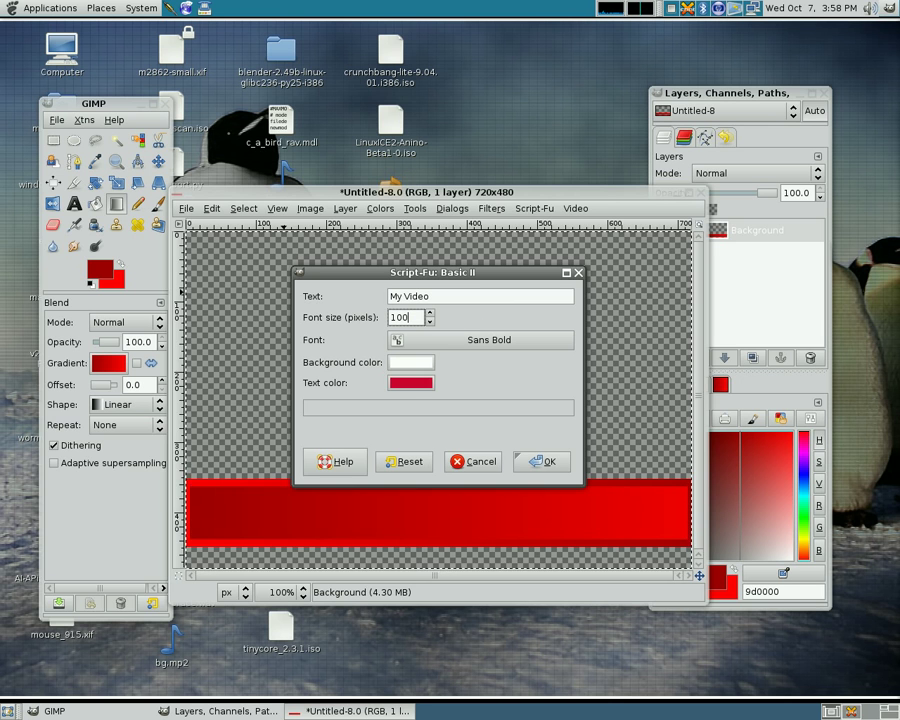
click(545, 463)
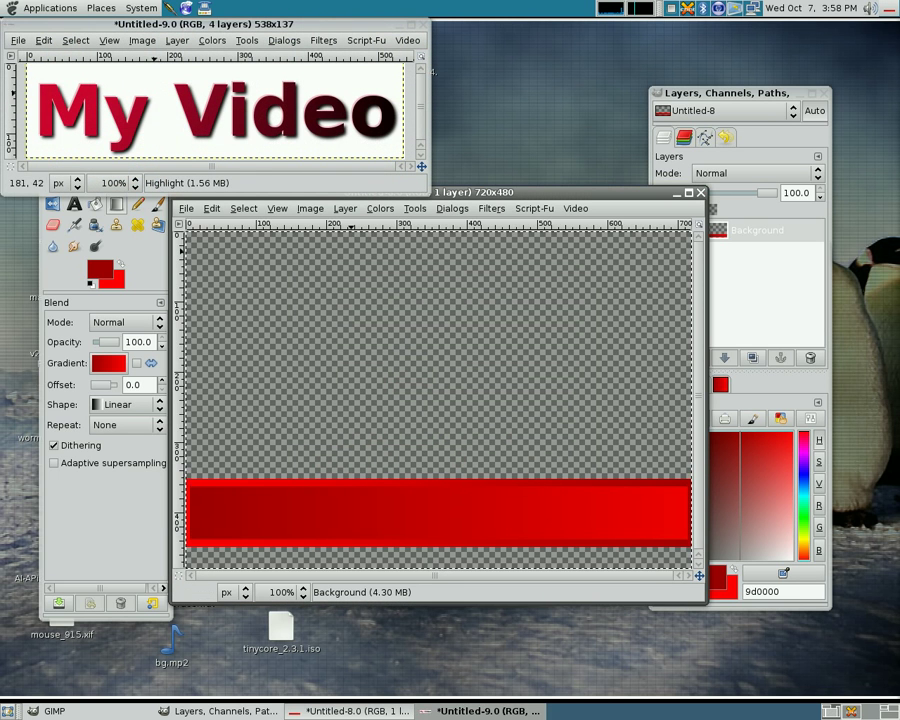
Delete the white Background layer from the My Video logo image.
drag(255, 30, 392, 131)
click(750, 97)
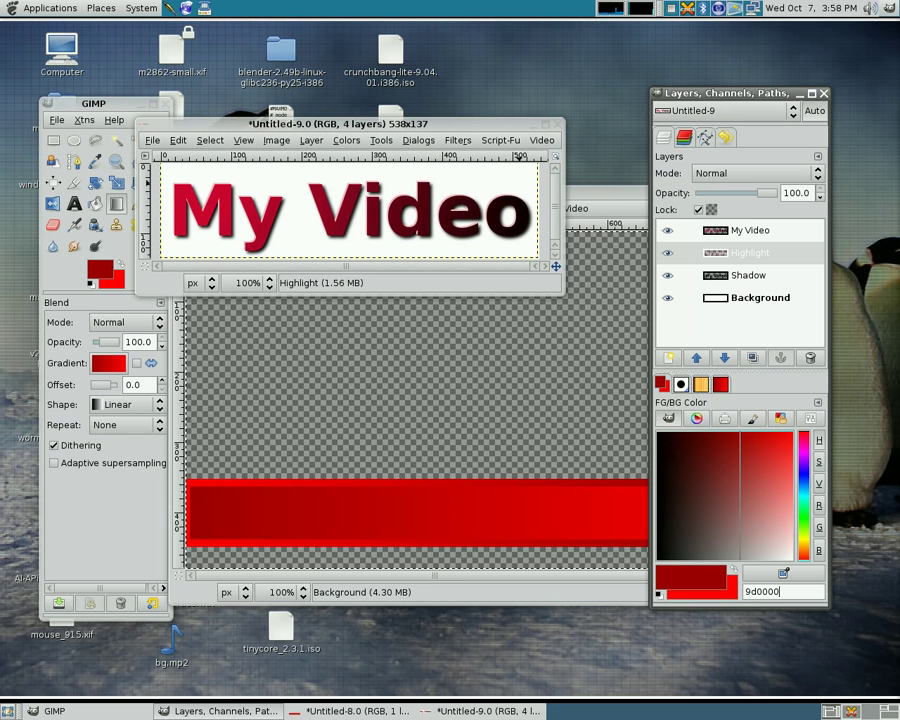
click(758, 299)
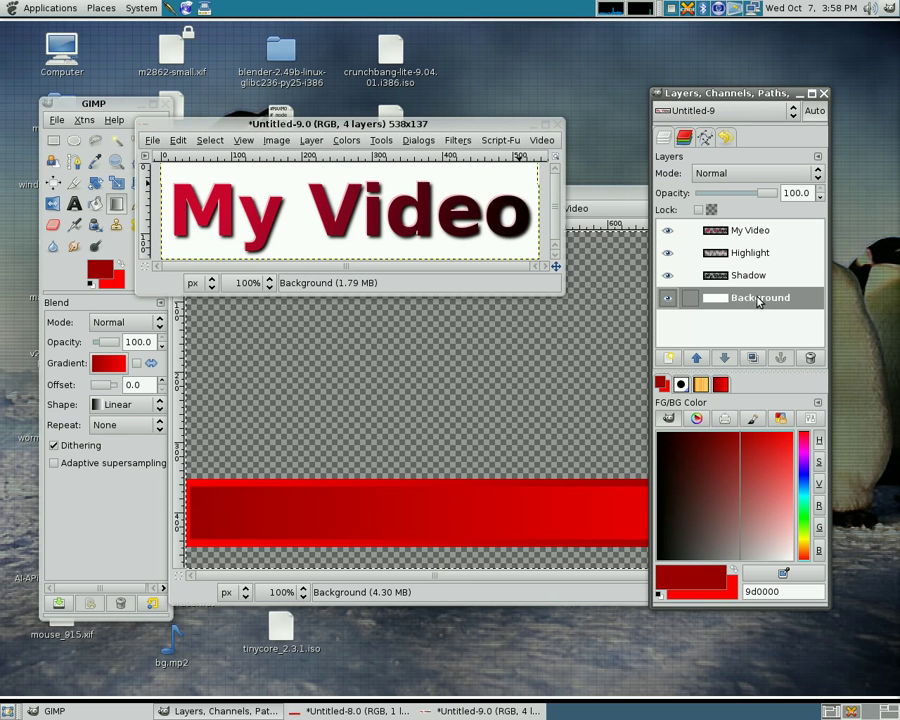
click(810, 358)
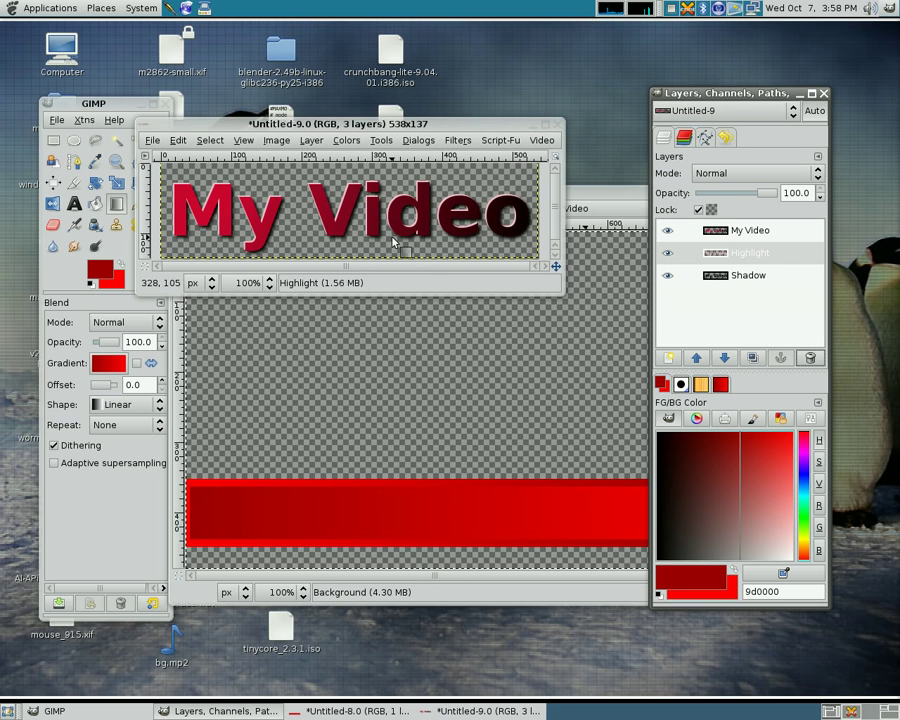
Merge the logo's visible layers into one and copy it to the clipboard.
right_click(754, 259)
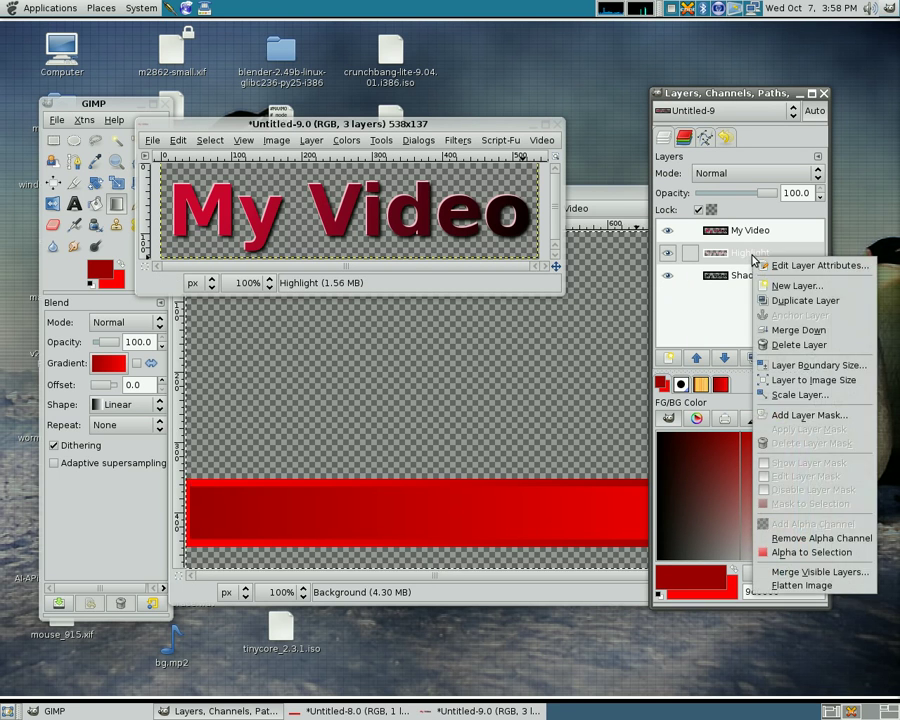
click(804, 576)
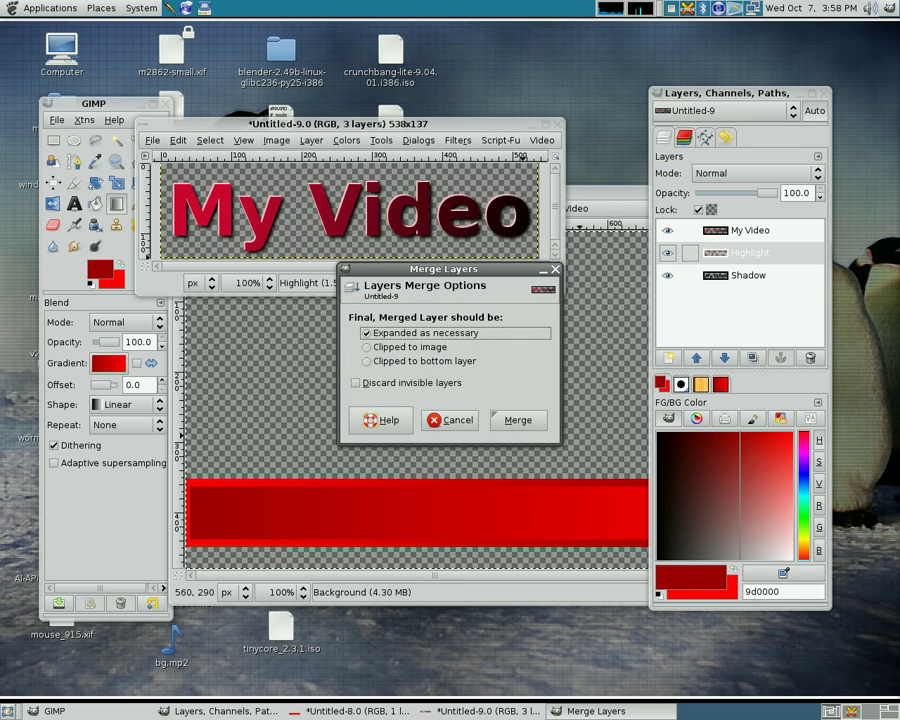
click(519, 420)
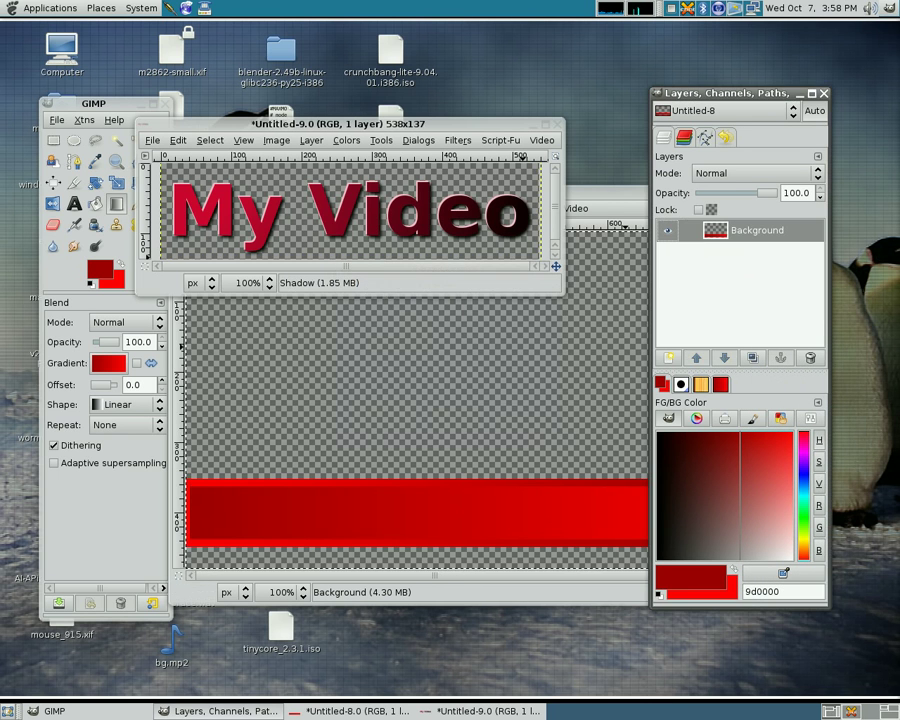
click(458, 125)
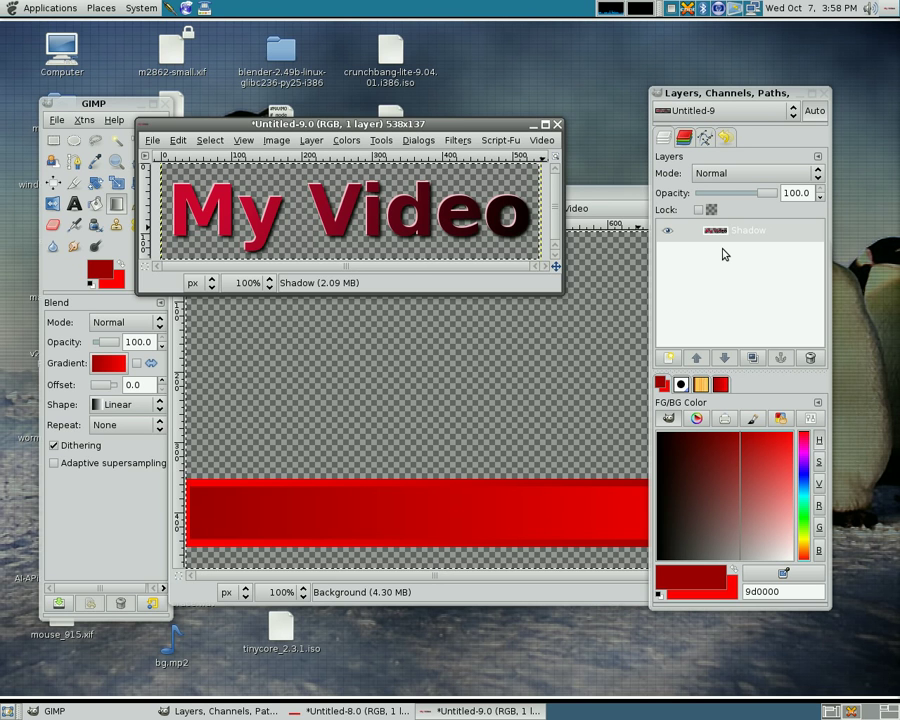
key(ctrl+c)
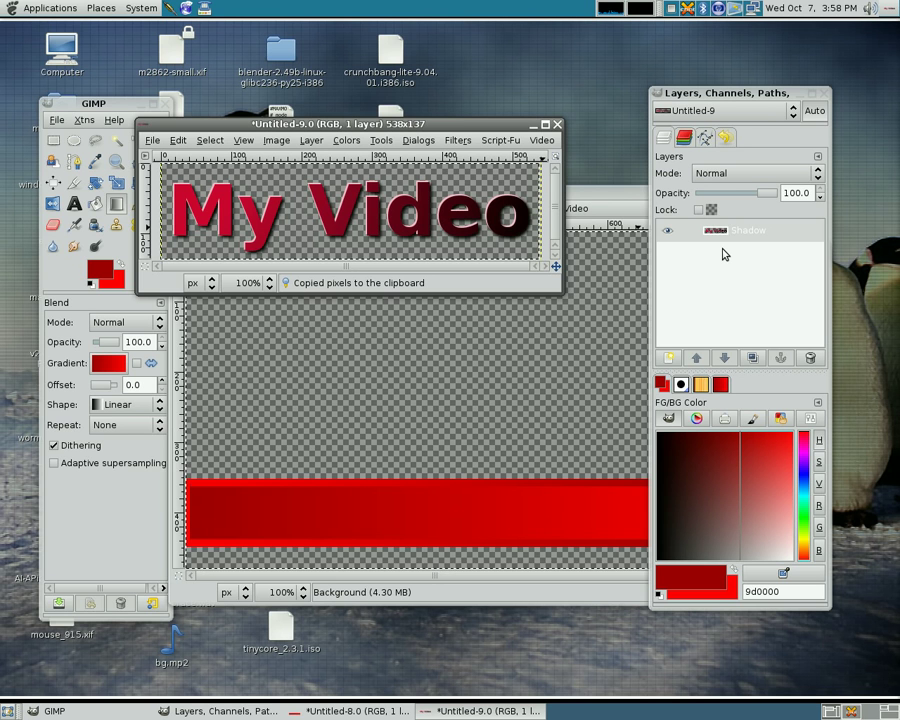
Paste the My Video text into the Untitled-8 image and move it down onto the red bar.
click(614, 194)
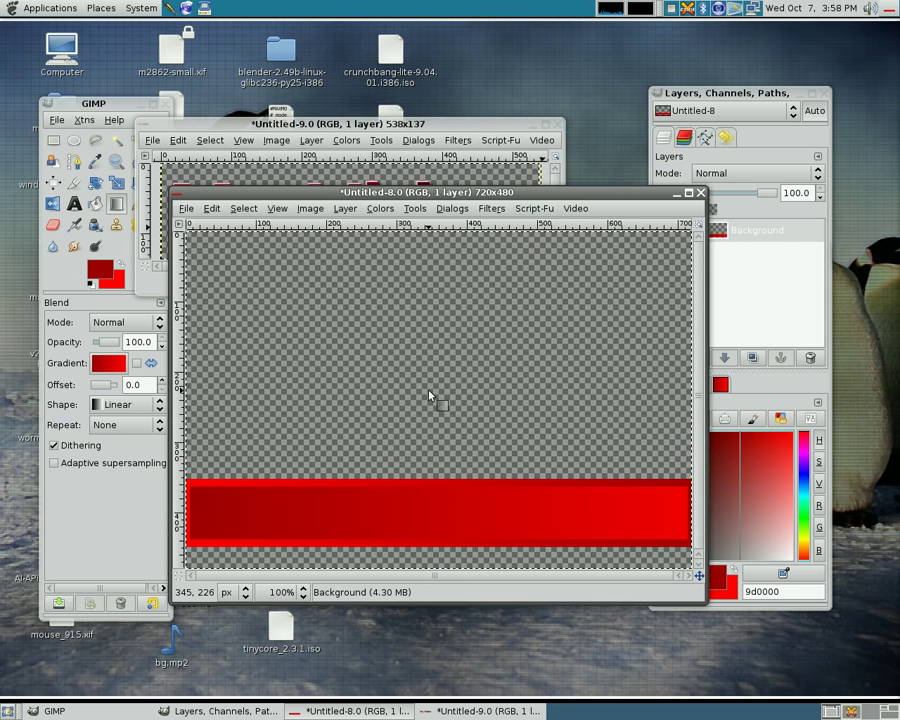
key(ctrl+v)
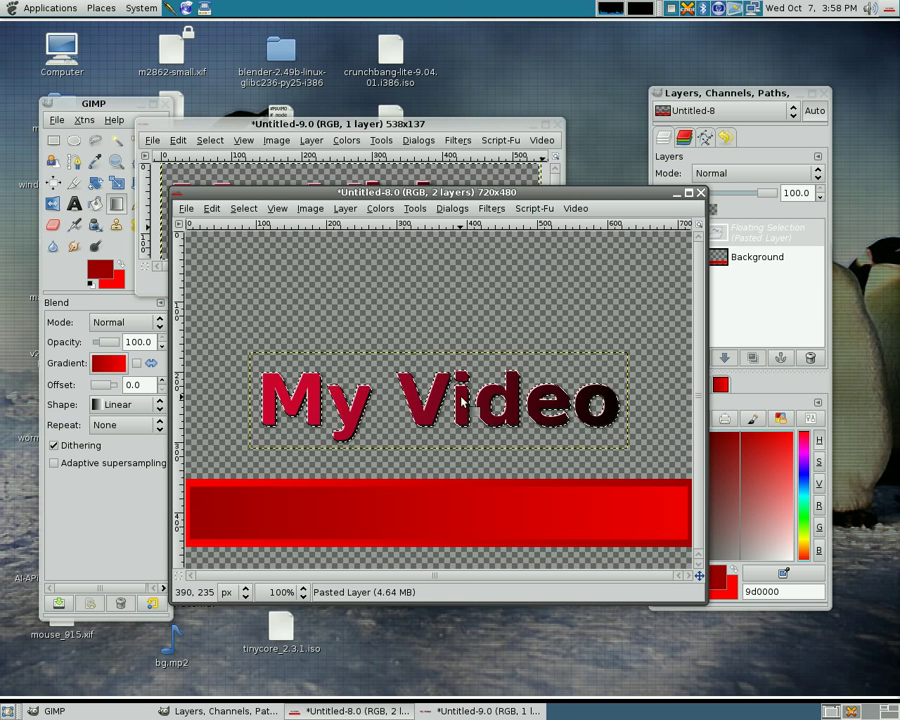
key(m)
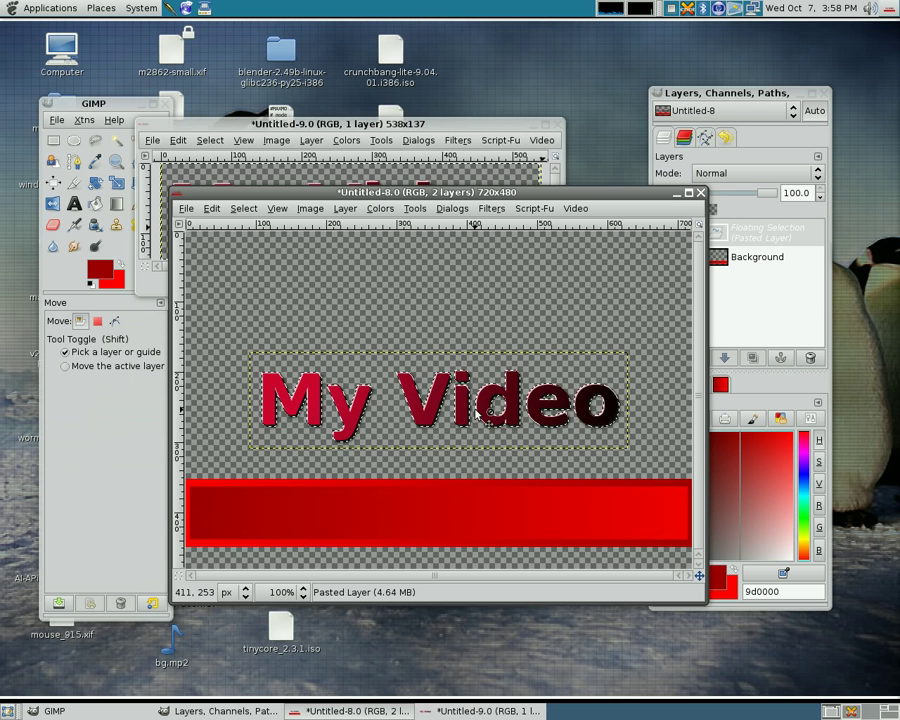
click(153, 174)
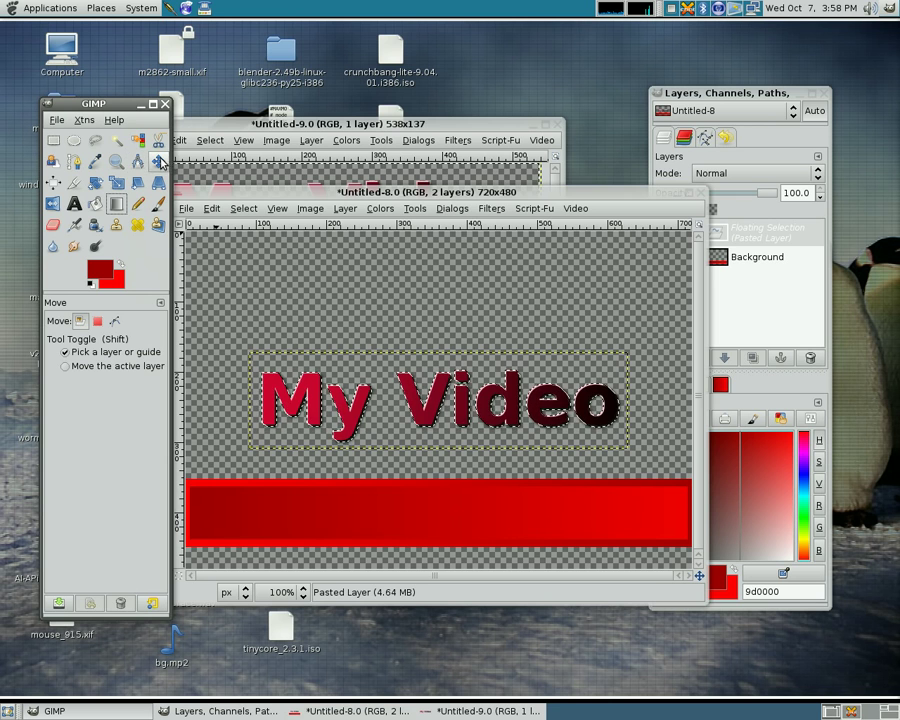
drag(467, 408, 458, 526)
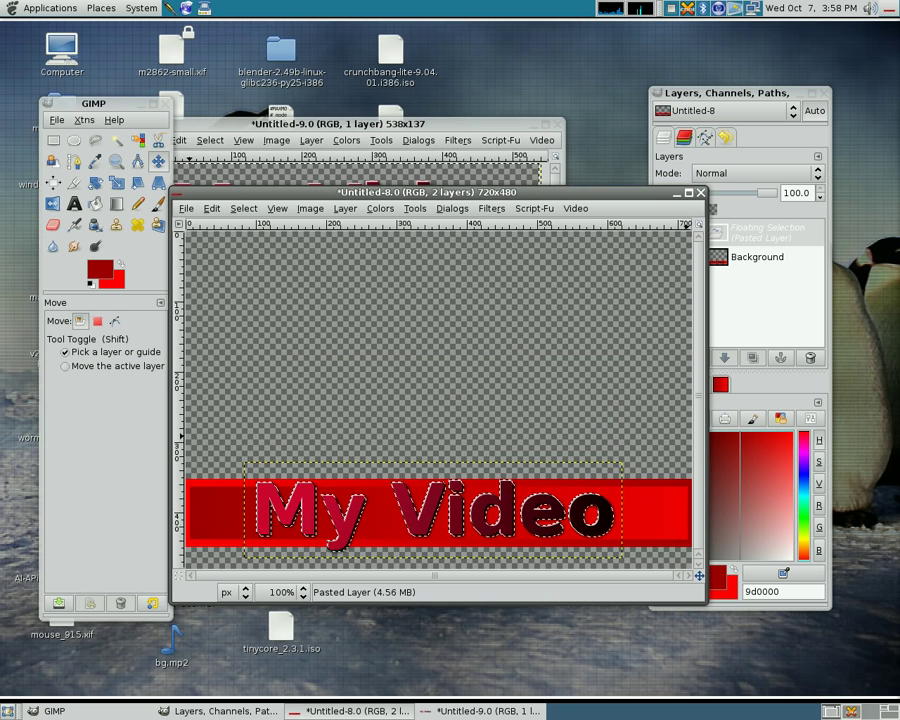
Convert the floating text to a new layer and set the Background opacity to about 50%.
right_click(755, 240)
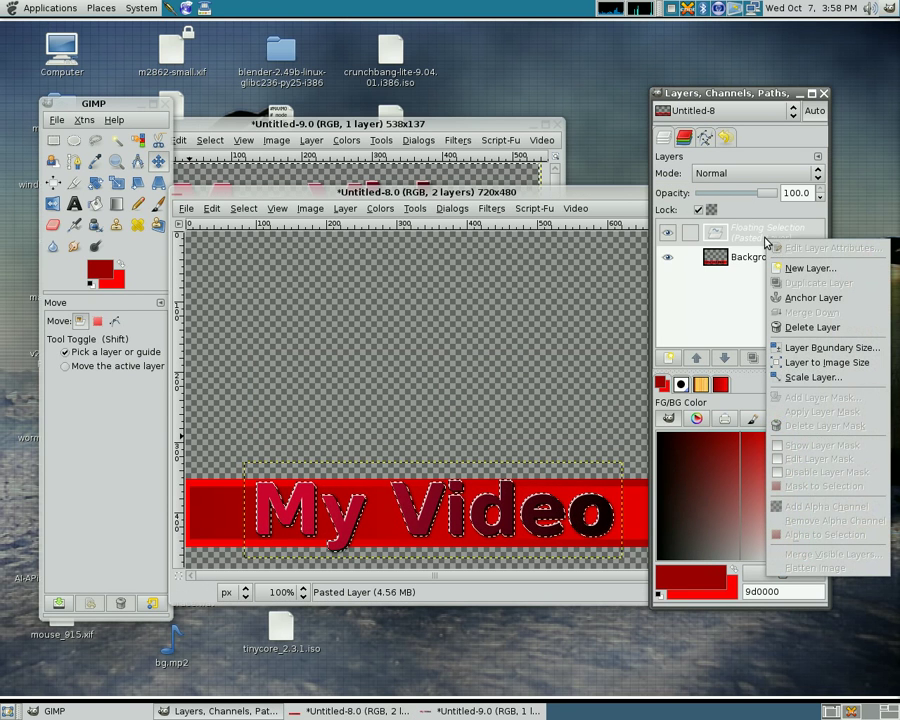
click(806, 268)
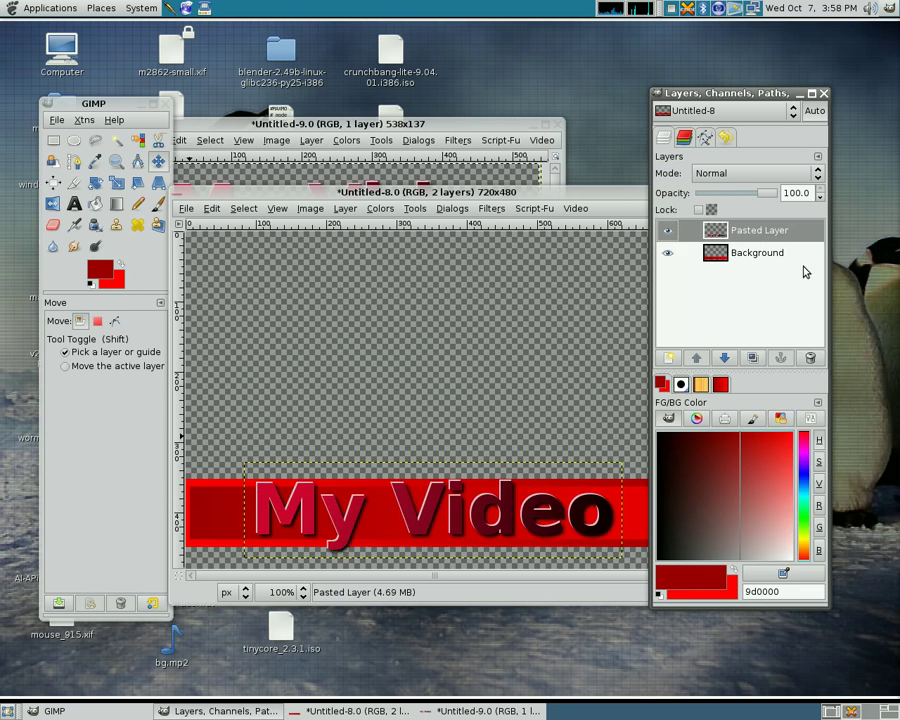
click(766, 257)
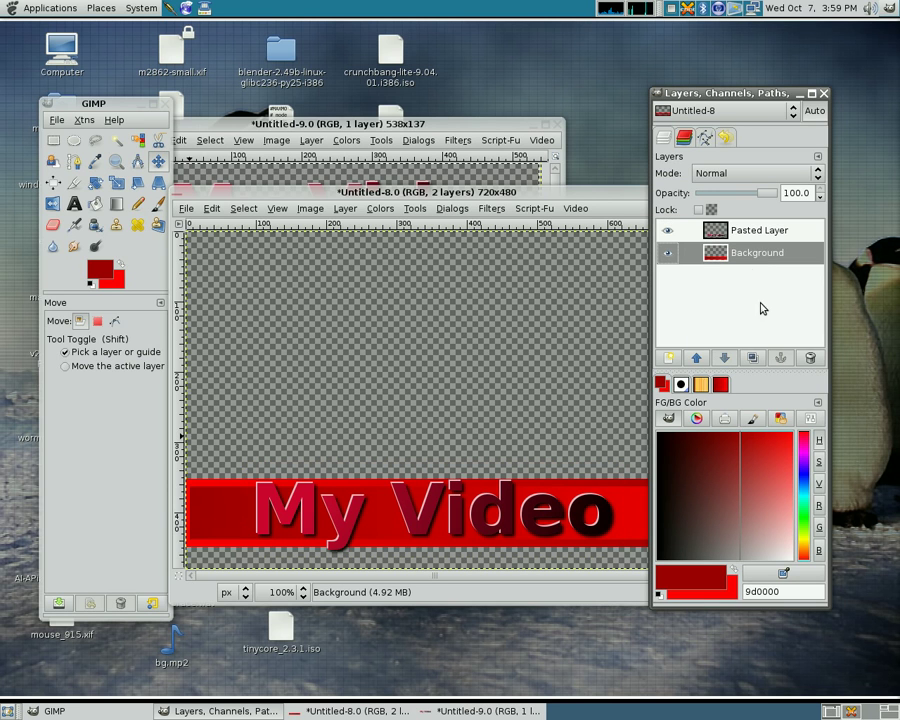
drag(765, 199, 733, 197)
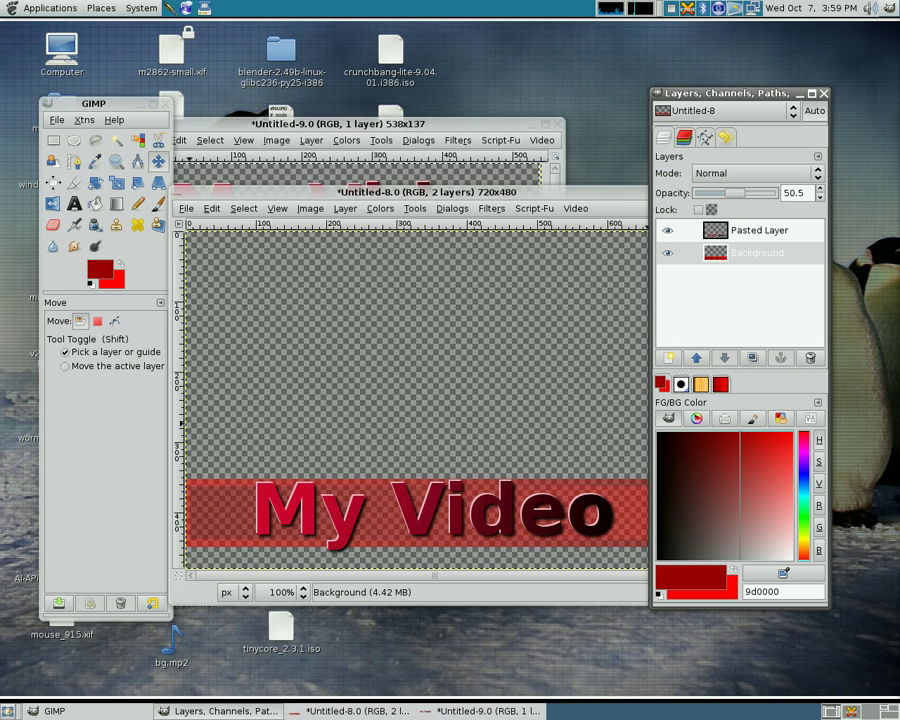
click(686, 233)
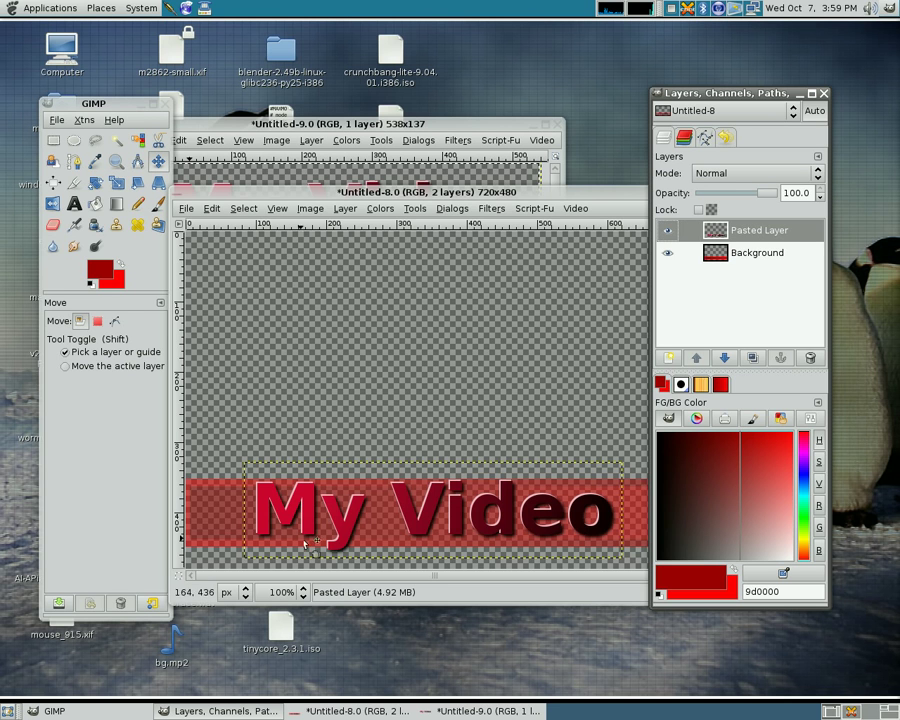
Shift the text's hue to about 143 with Hue-Saturation.
click(380, 208)
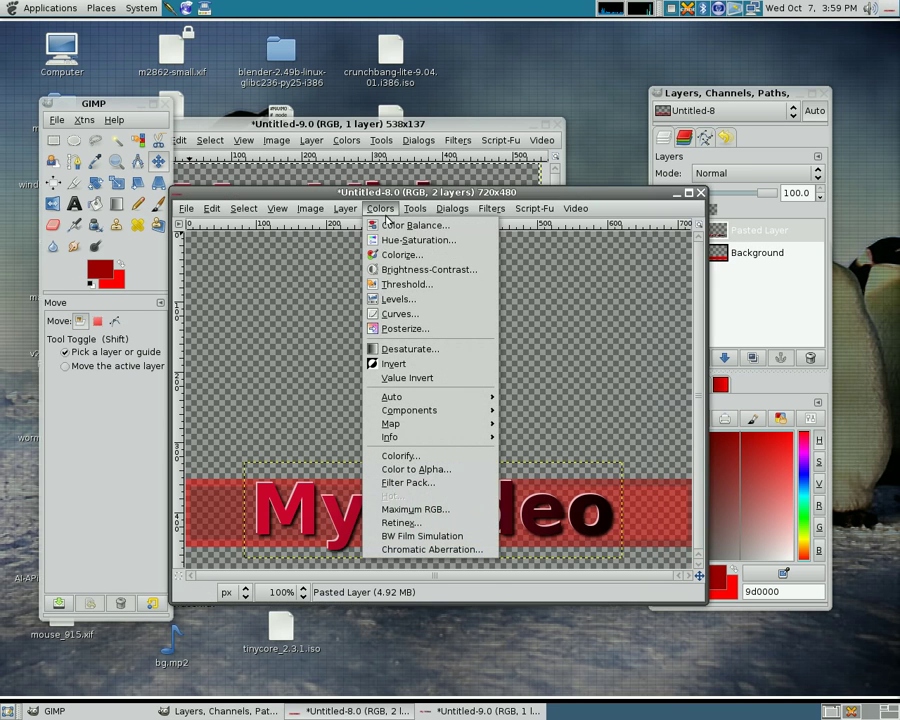
click(390, 240)
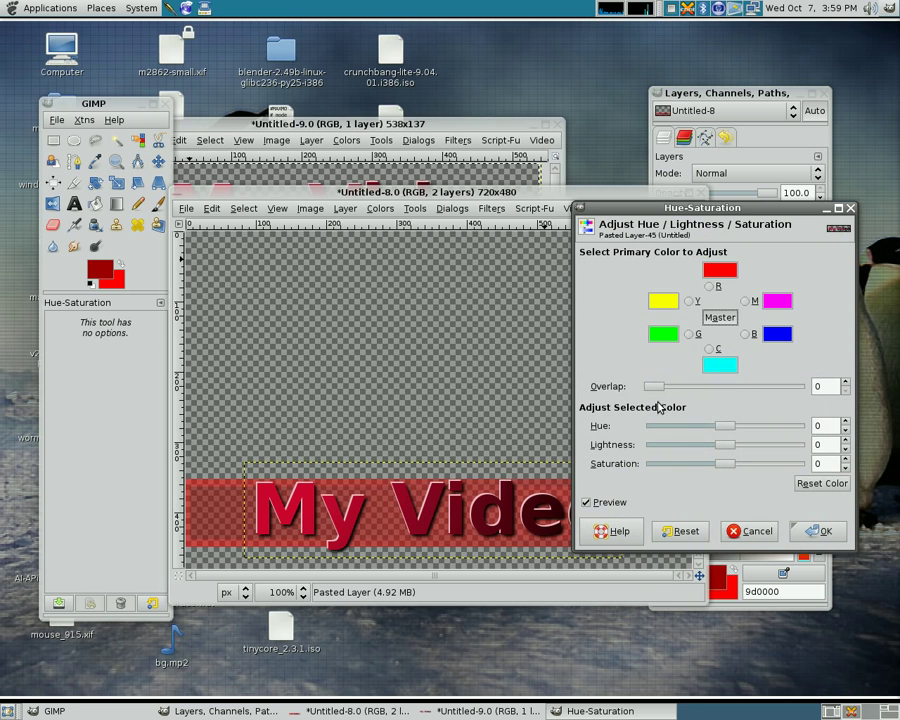
drag(723, 427, 781, 432)
click(818, 532)
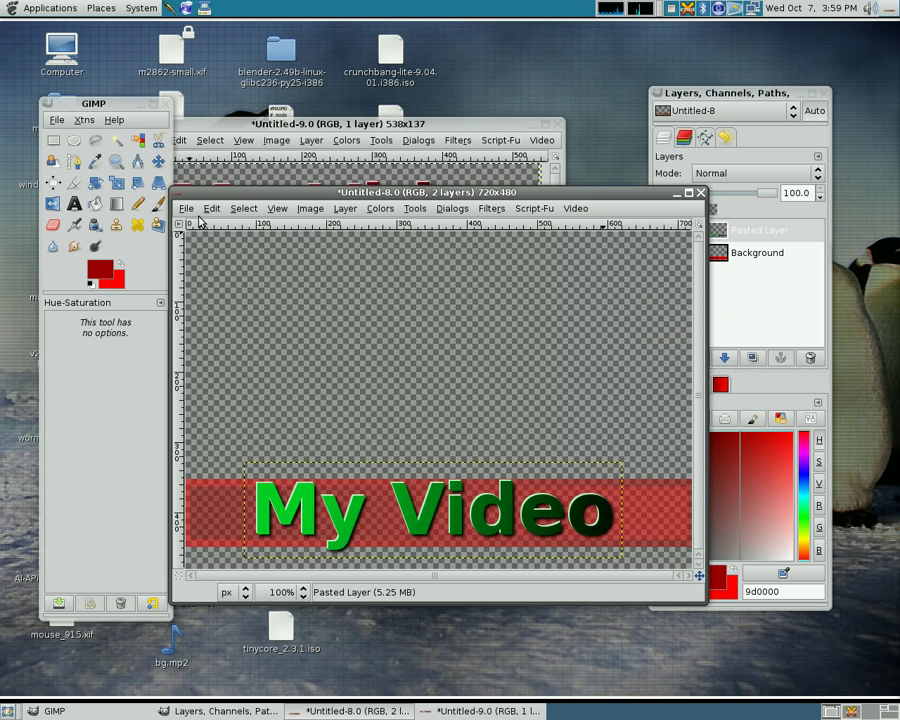
click(187, 209)
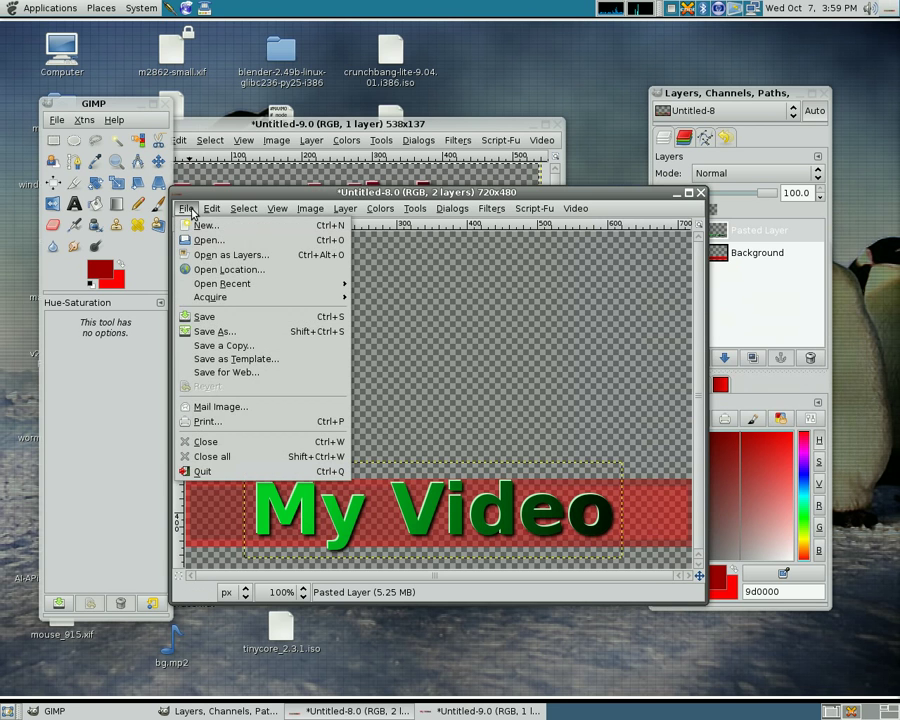
Save the image as title.png, merging visible layers for the PNG export.
click(227, 331)
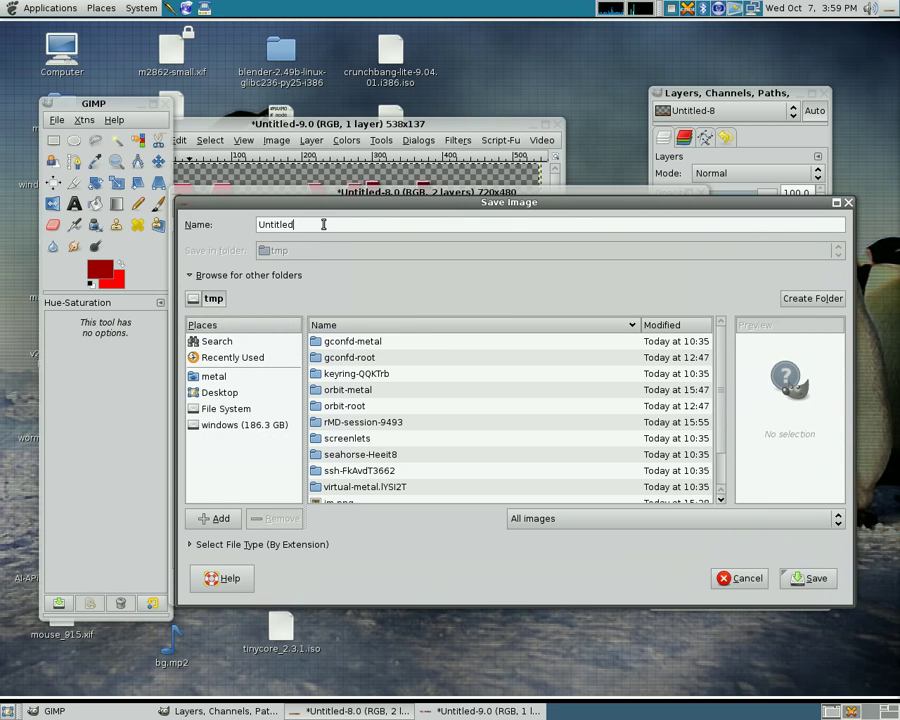
text(tit)
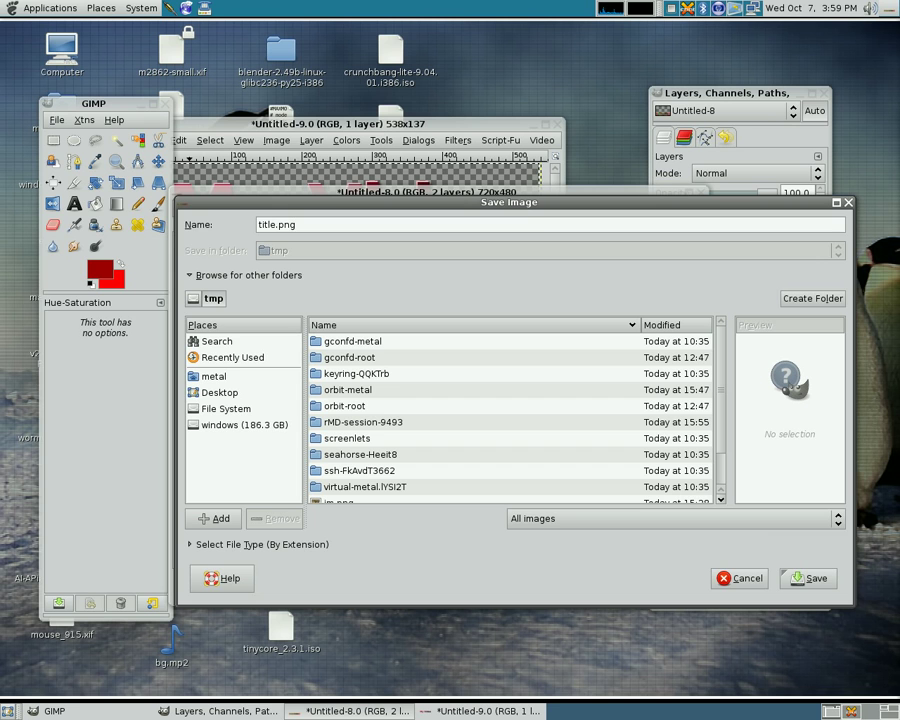
click(795, 572)
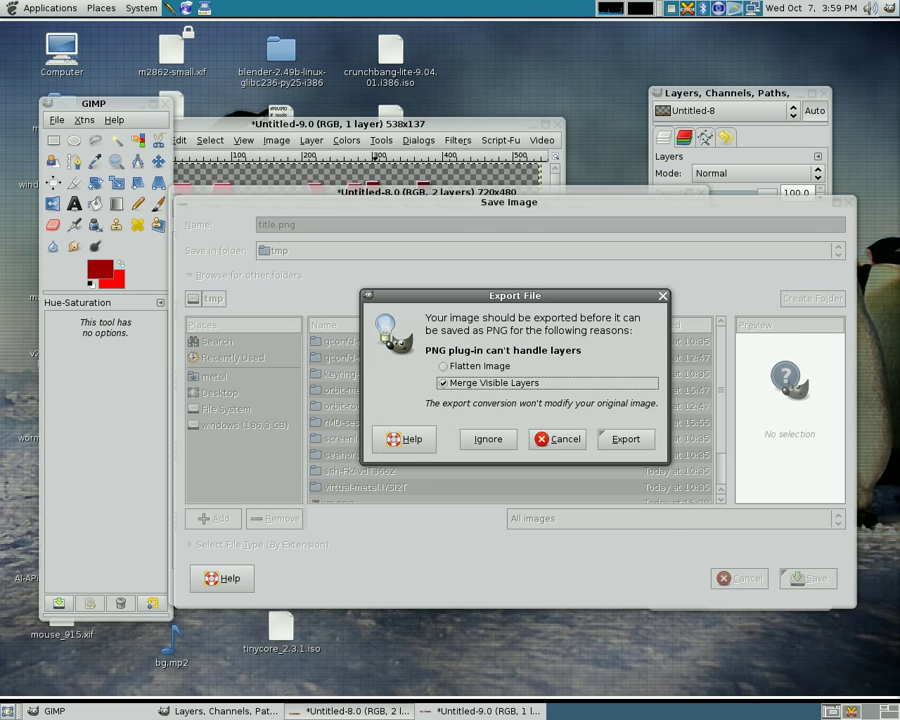
click(626, 439)
click(588, 491)
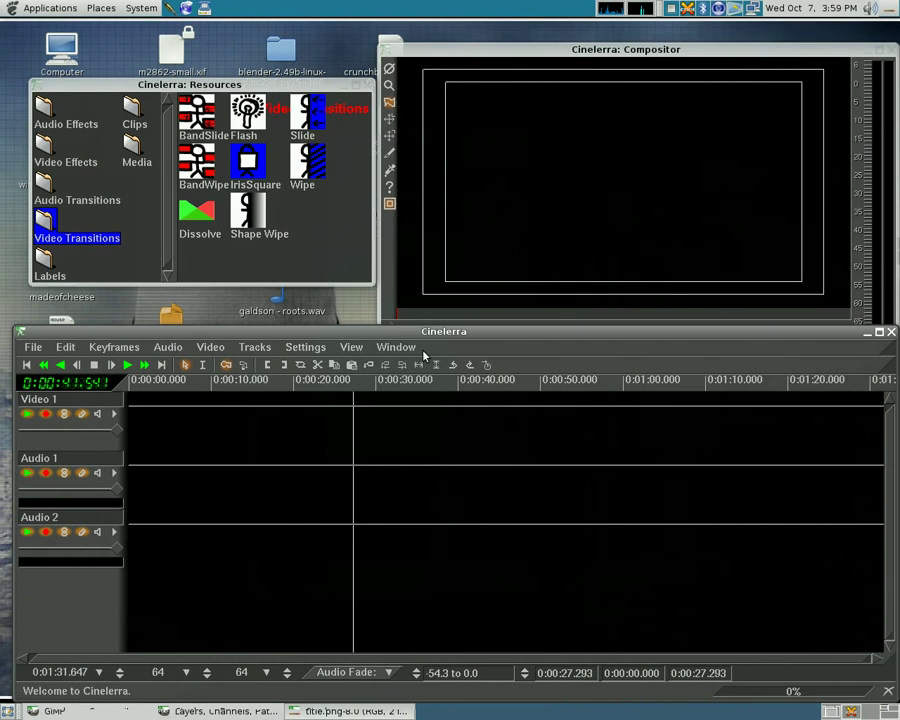
Start a new Cinelerra project with the default settings.
click(20, 347)
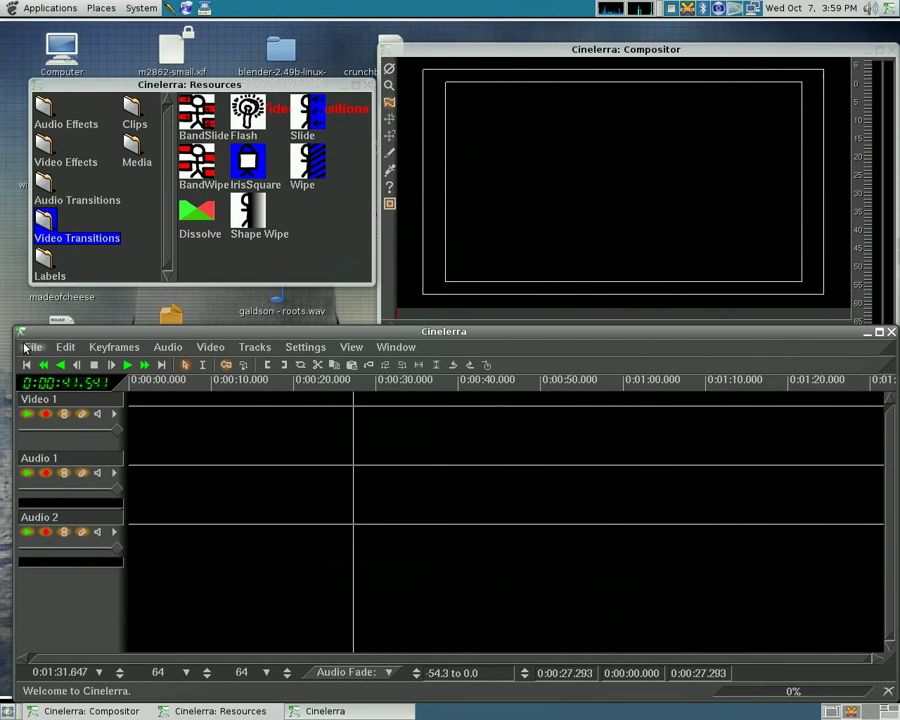
click(30, 362)
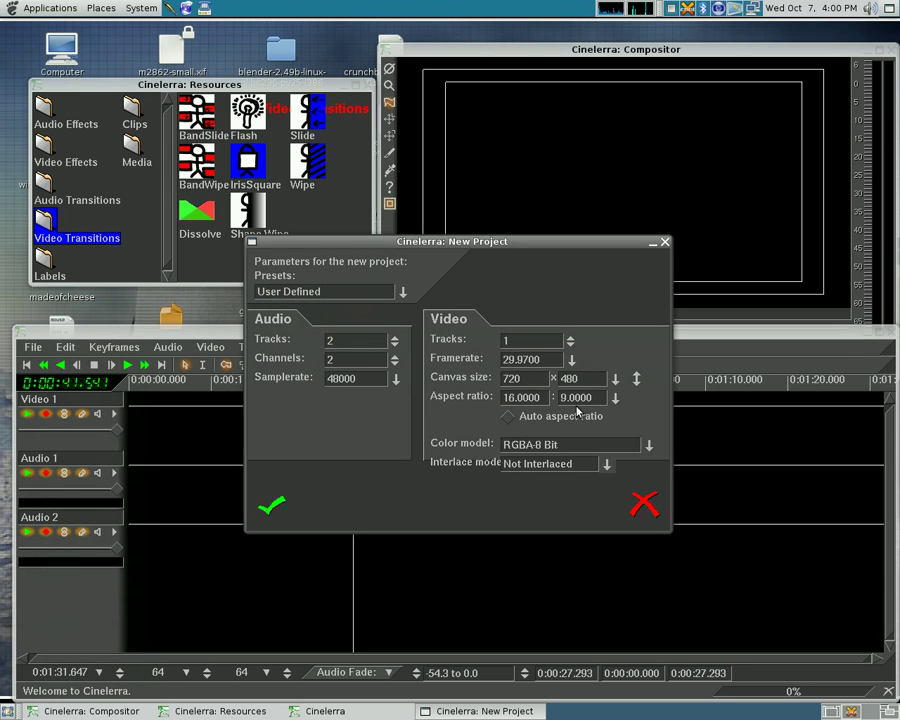
click(268, 510)
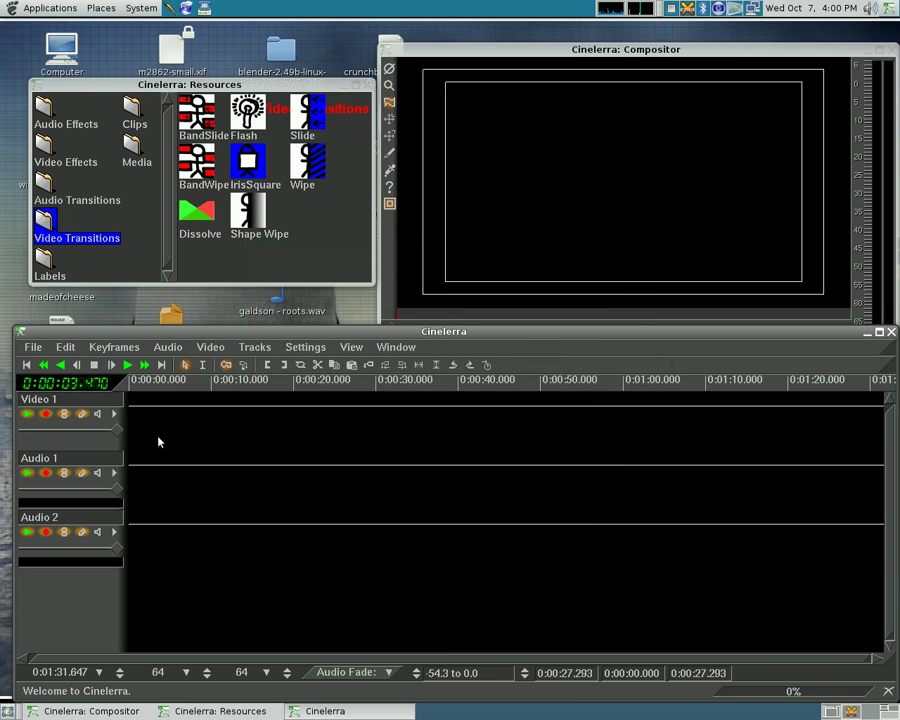
Load vidtutorial/tapeB004.dv using the 'Replace current project' insertion strategy.
key(o)
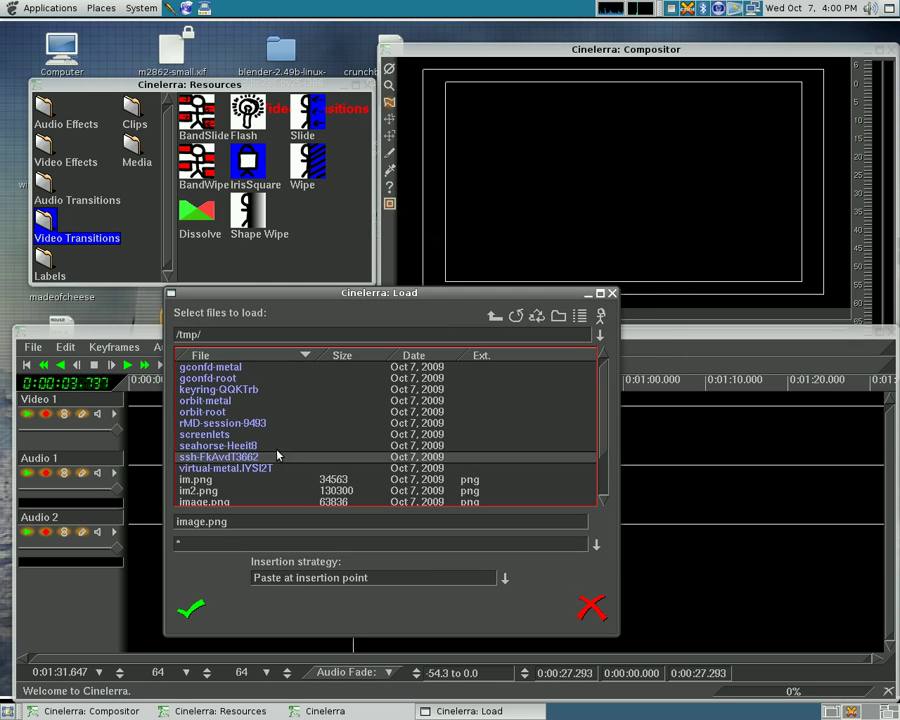
click(601, 336)
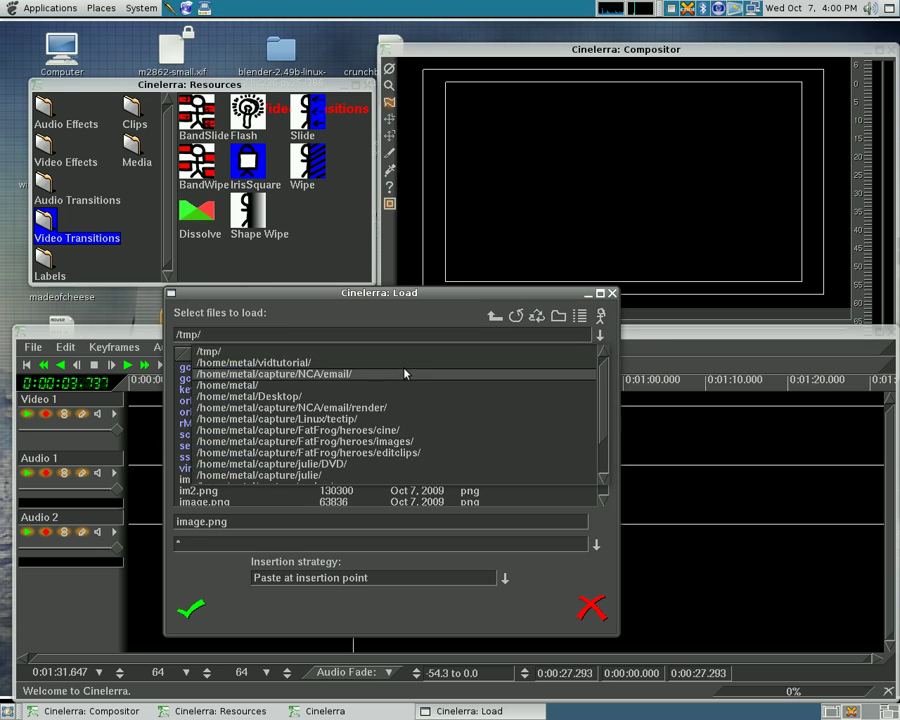
click(270, 362)
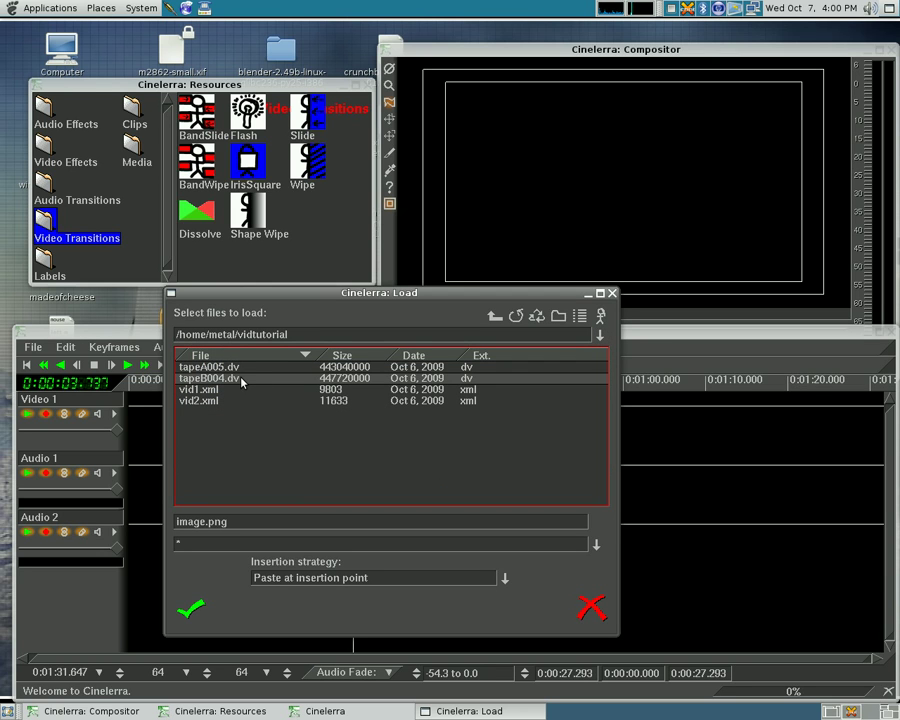
click(240, 379)
click(504, 578)
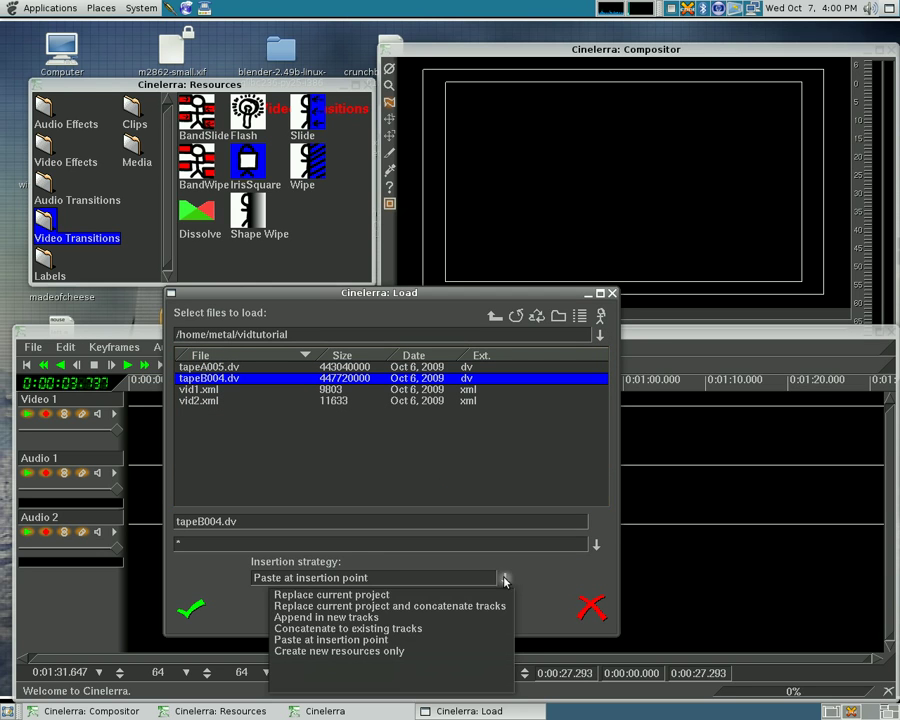
click(345, 603)
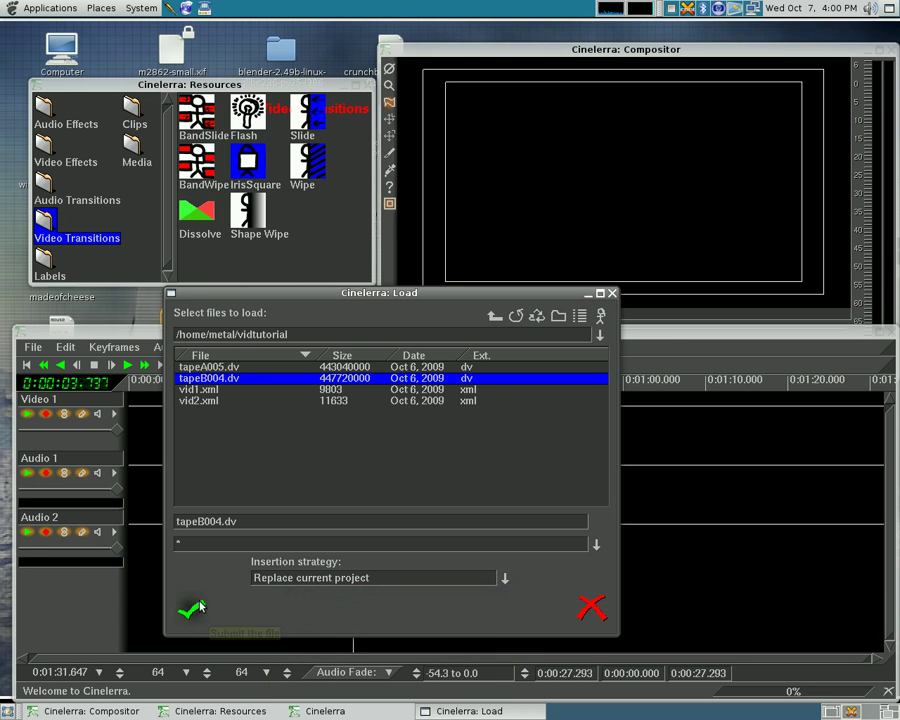
click(192, 606)
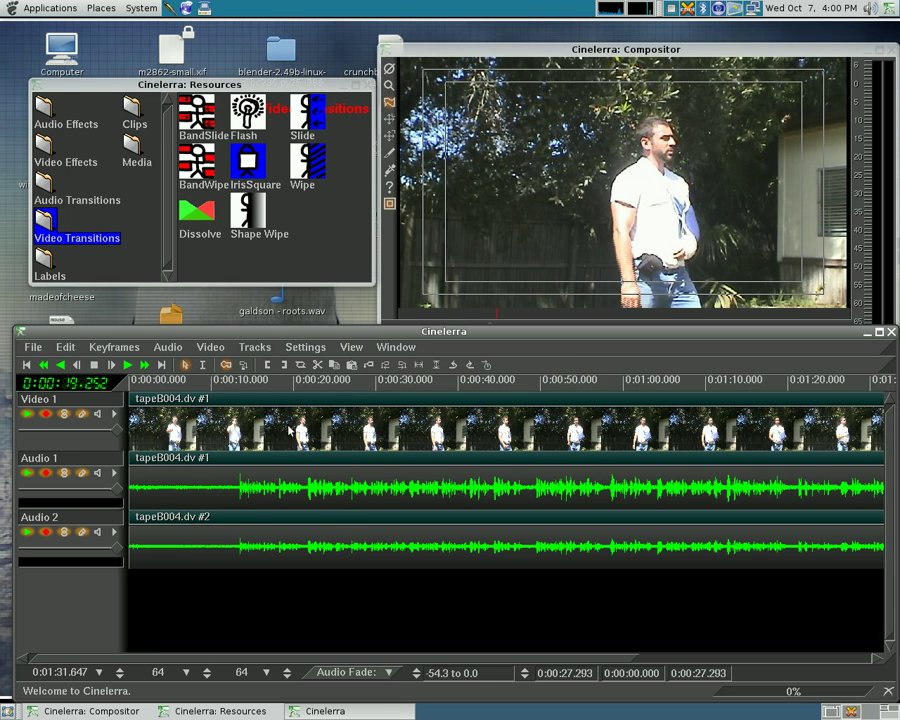
Add a new Video 2 track with Shift+T and disarm recording on Video 1, Audio 1 and Audio 2.
key(shift+t)
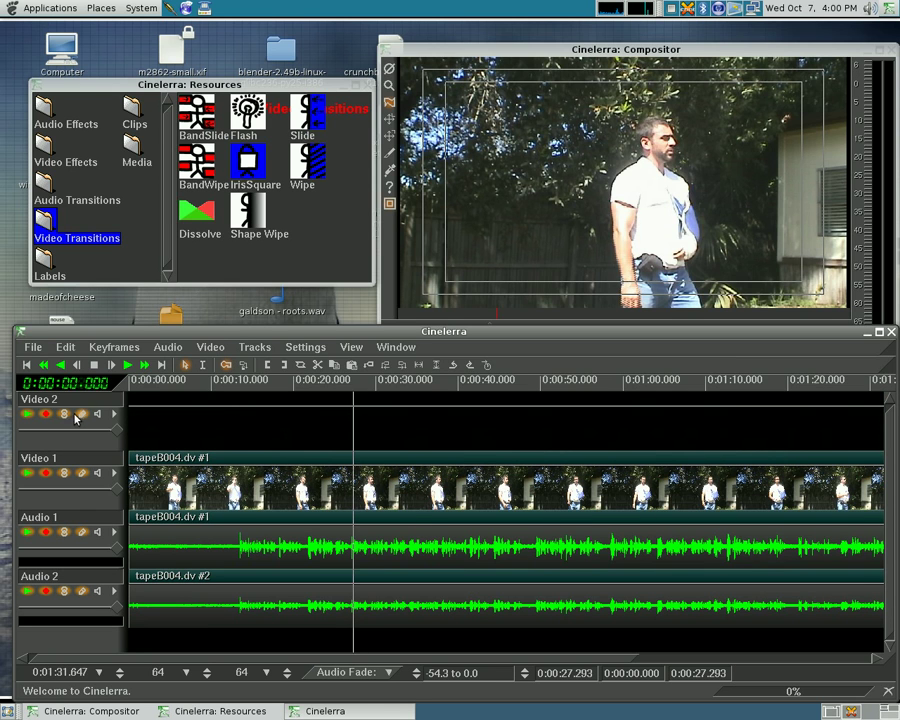
click(45, 473)
click(46, 533)
click(45, 591)
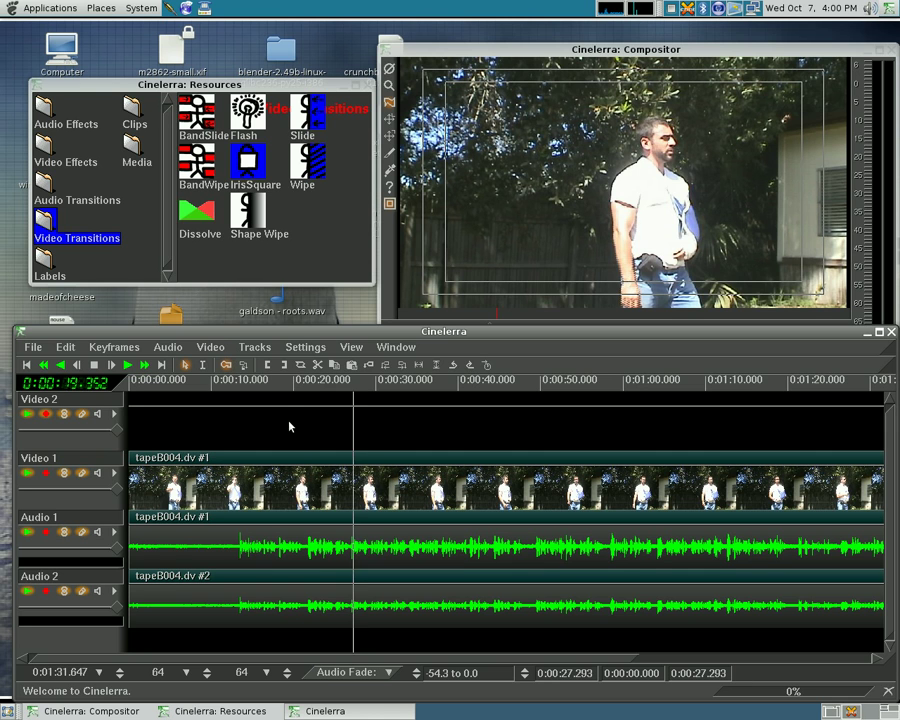
click(298, 352)
click(303, 377)
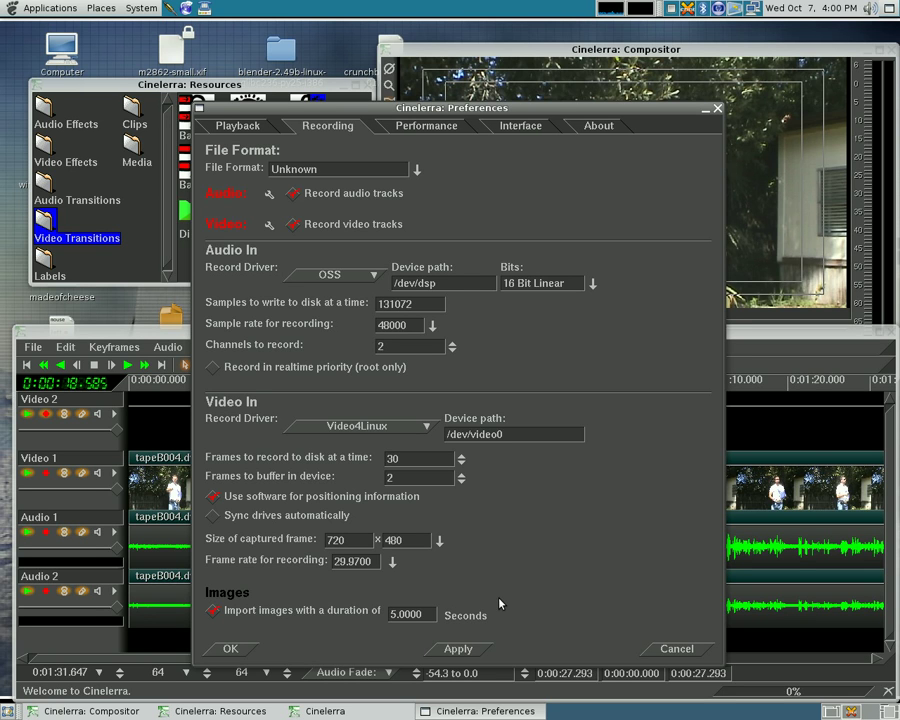
click(355, 562)
Close preferences, then pick /tmp/title.png in the Load files window.
click(230, 648)
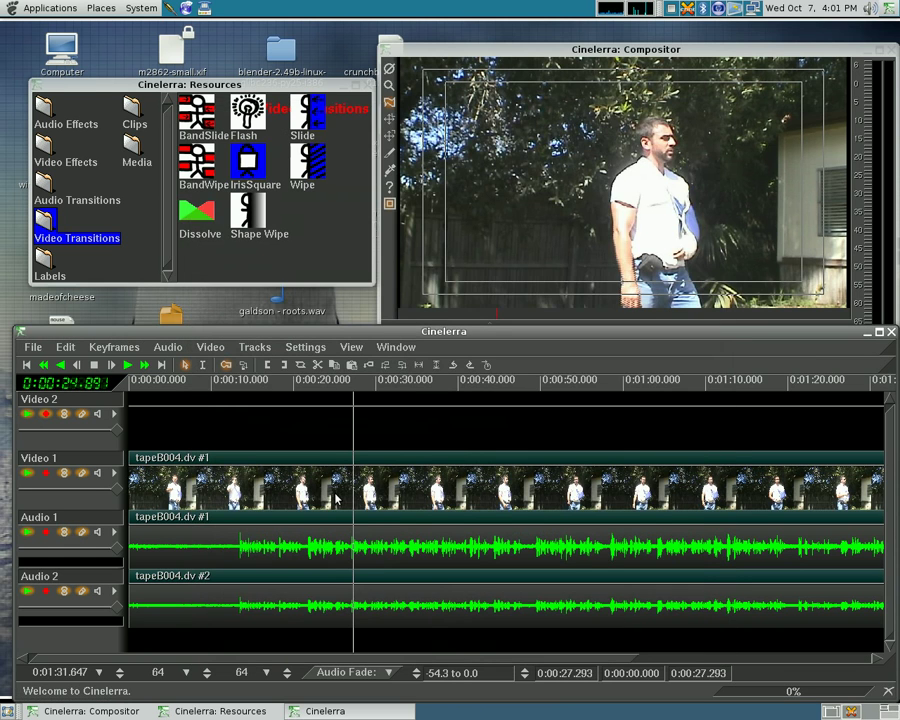
key(o)
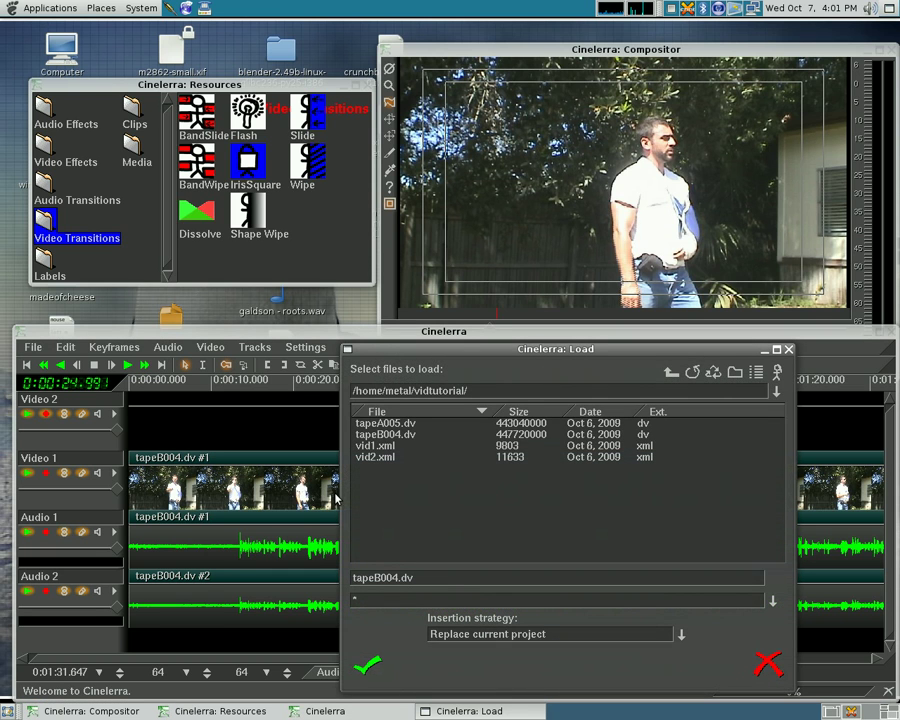
click(778, 392)
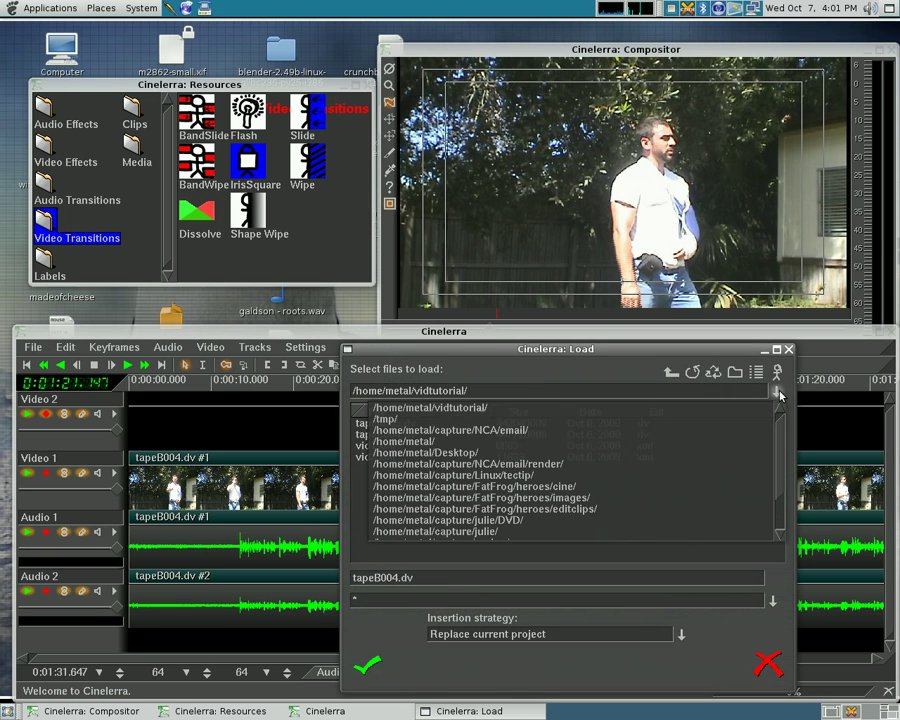
click(560, 420)
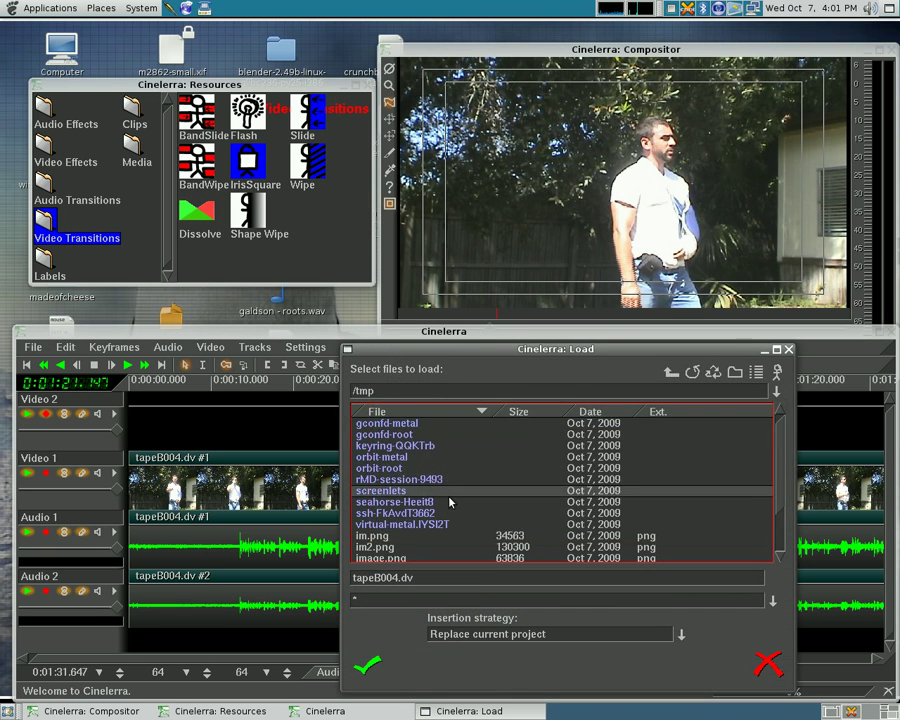
scroll(451, 502, down, 2)
scroll(444, 505, down, 1)
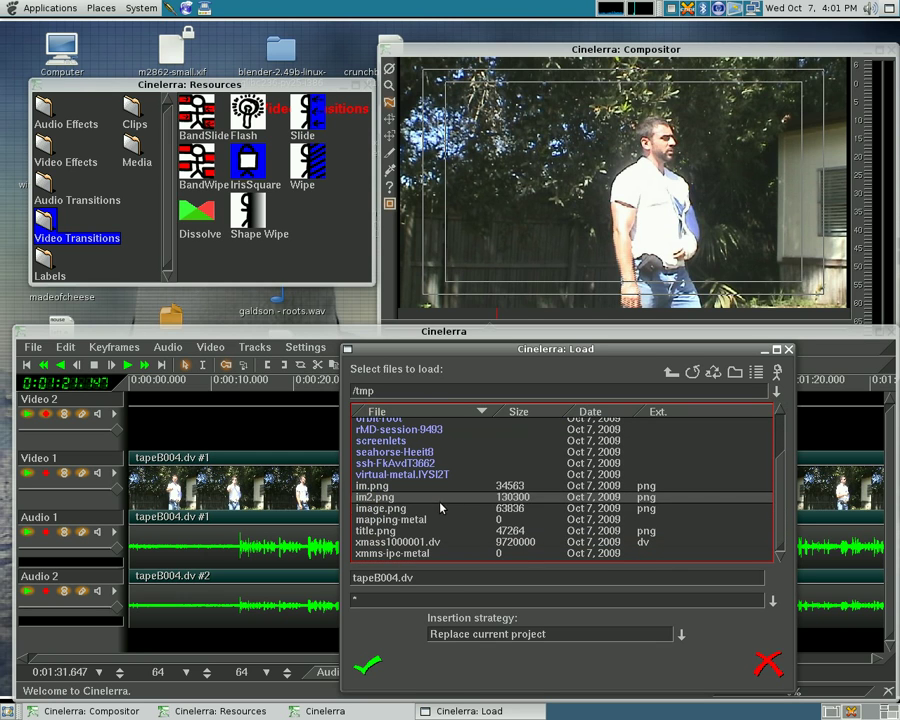
click(383, 532)
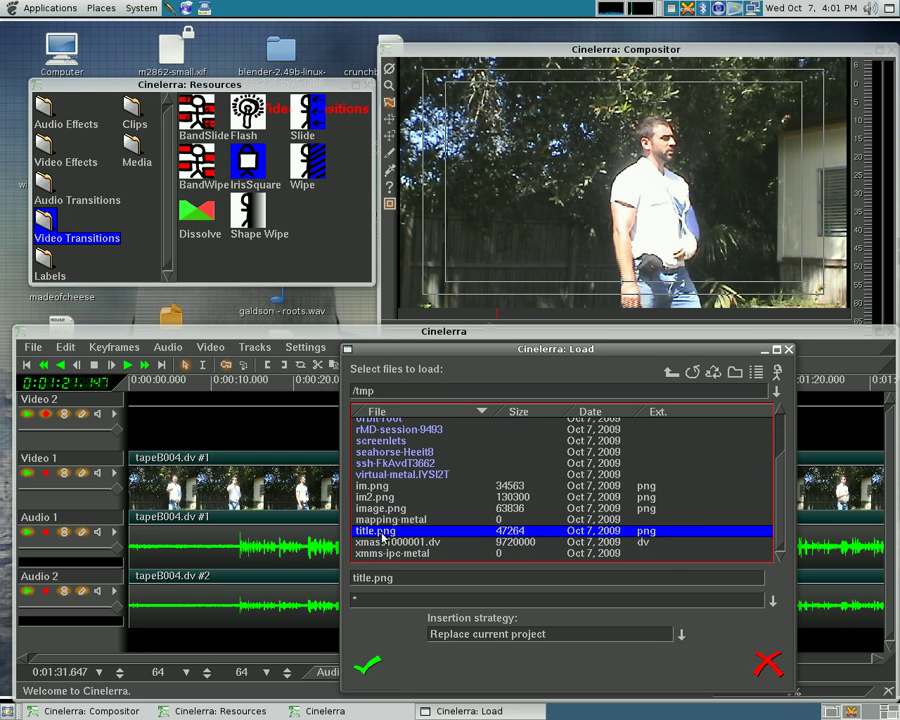
Paste title.png at the insertion point around 0:00:27 on the Video 2 track.
click(681, 634)
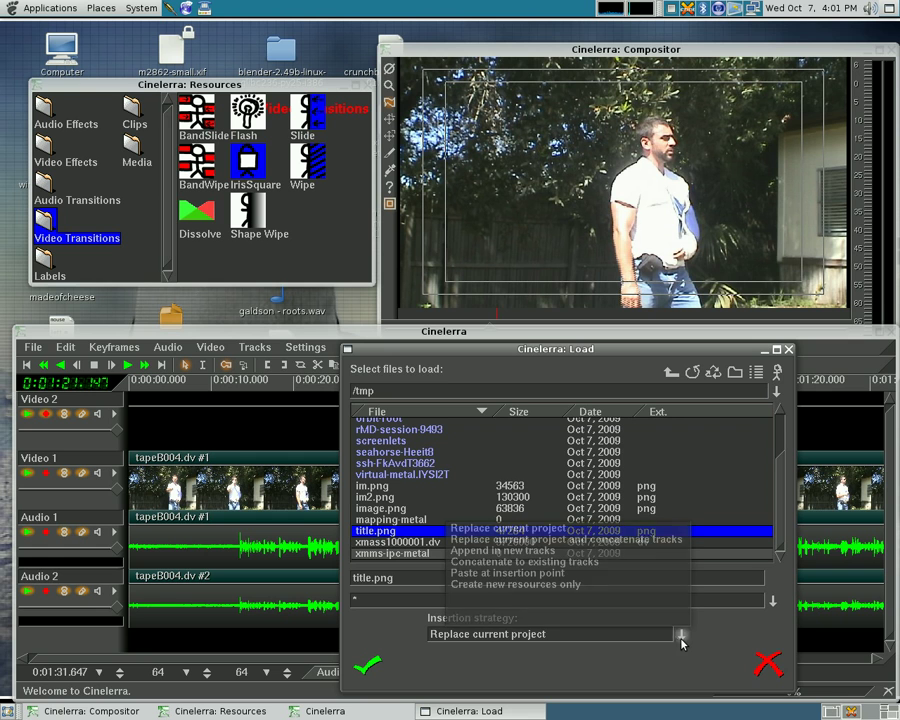
click(509, 573)
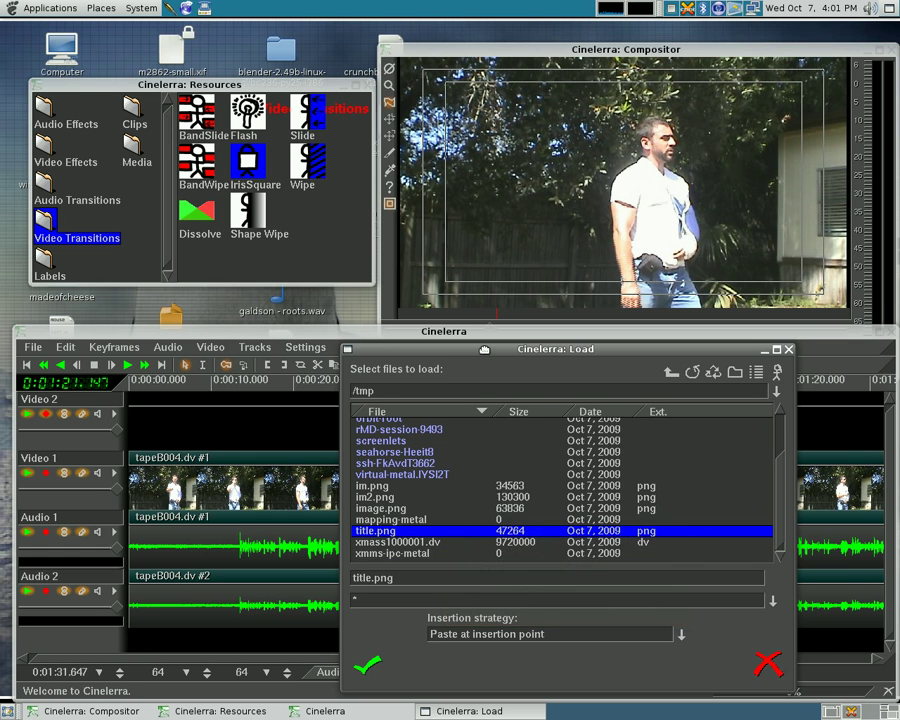
drag(483, 349, 587, 359)
drag(430, 436, 352, 438)
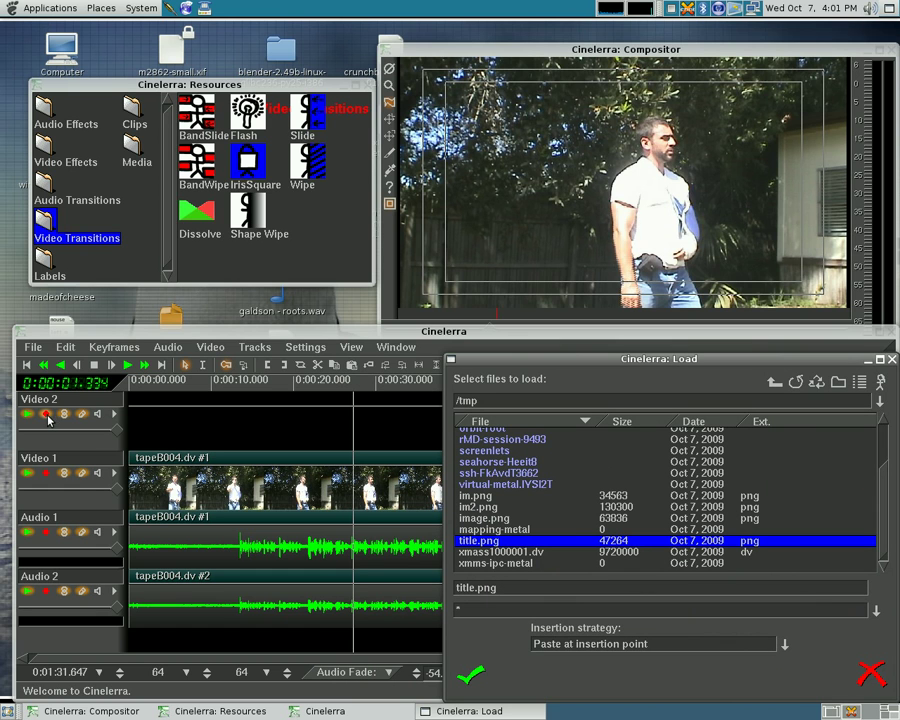
click(474, 678)
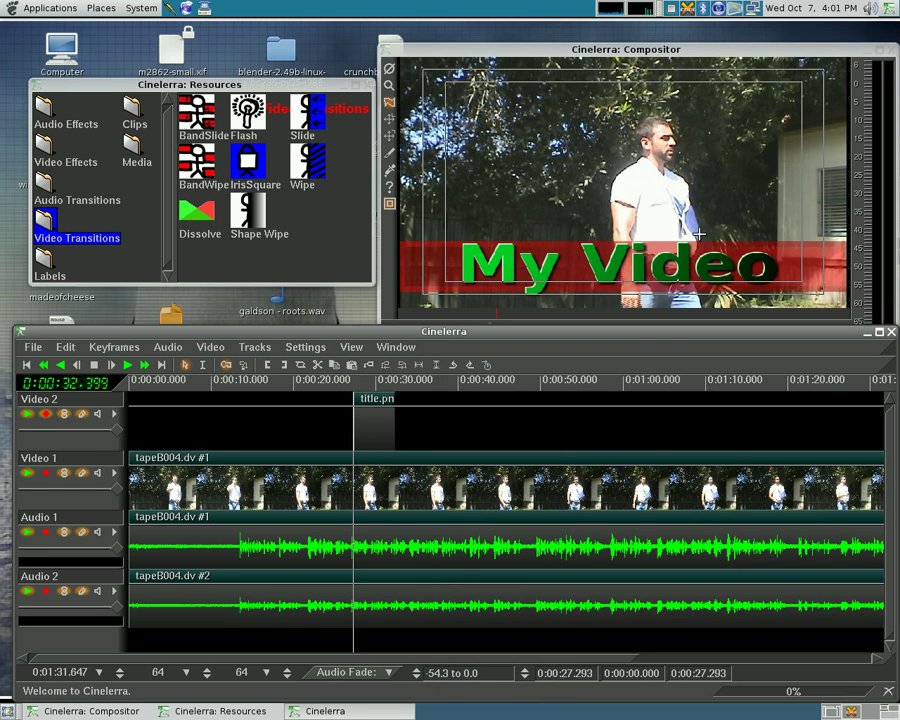
Drop the Slide video transition onto the title.png clip's edges, previewing around 0:00:31.
click(382, 381)
drag(400, 382, 361, 387)
drag(307, 112, 345, 371)
drag(366, 418, 422, 421)
drag(345, 382, 403, 385)
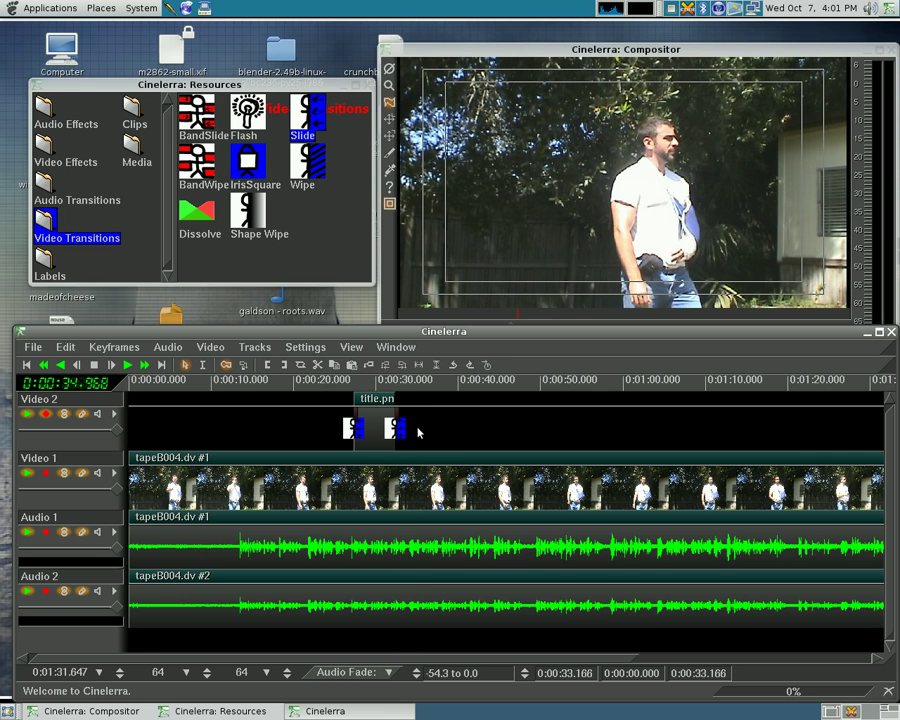
click(375, 395)
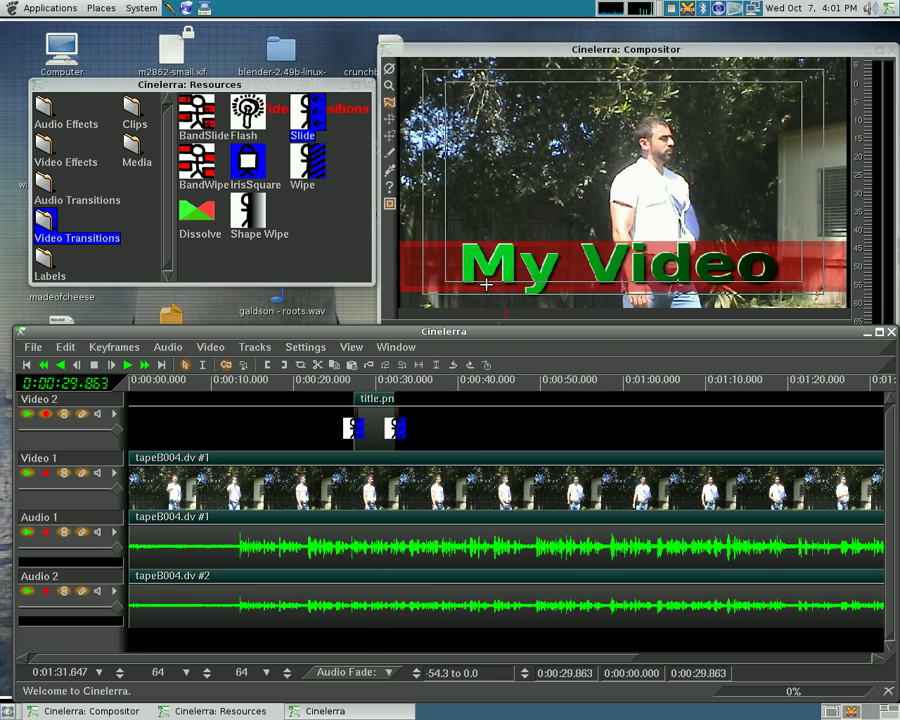
key(shift+r)
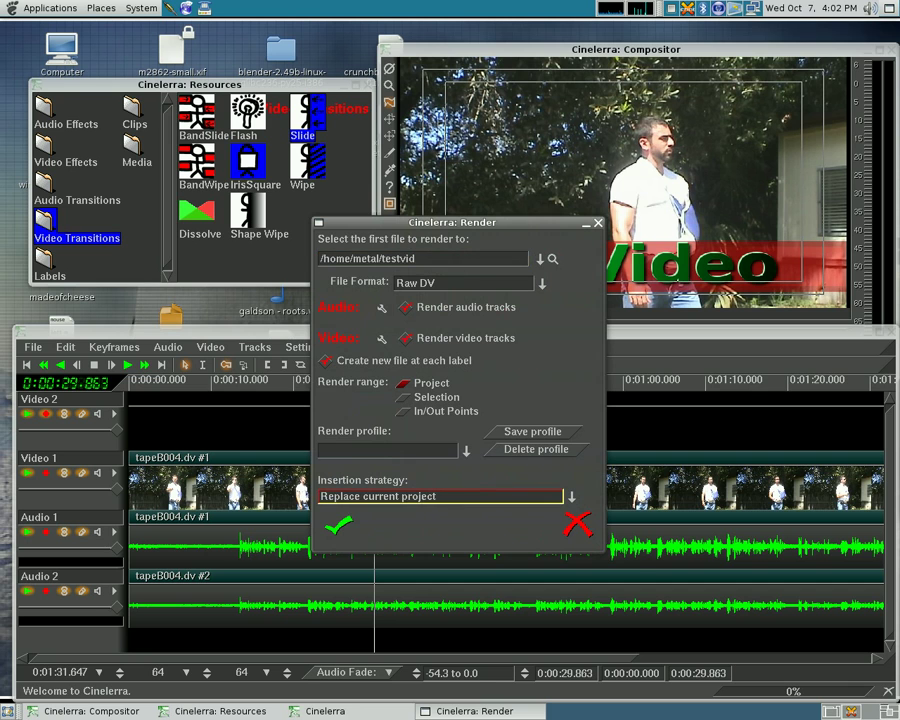
click(570, 496)
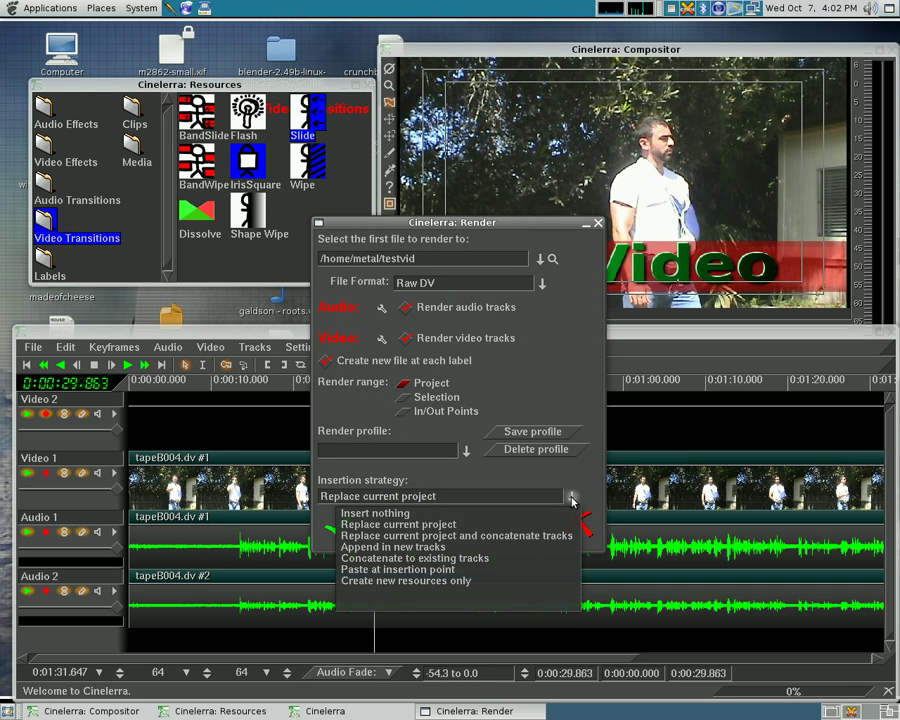
click(395, 513)
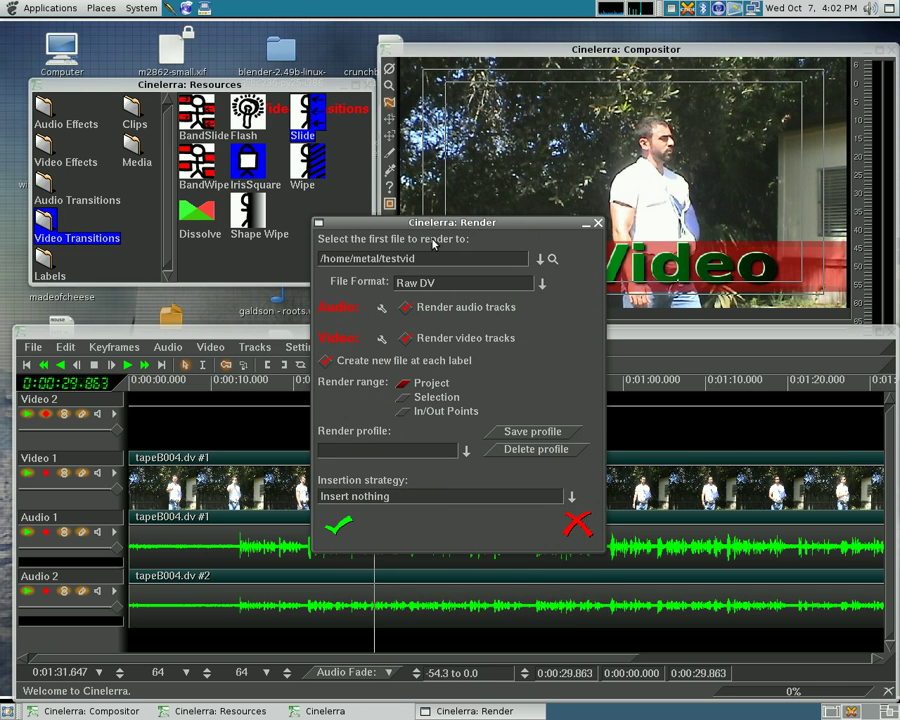
click(573, 523)
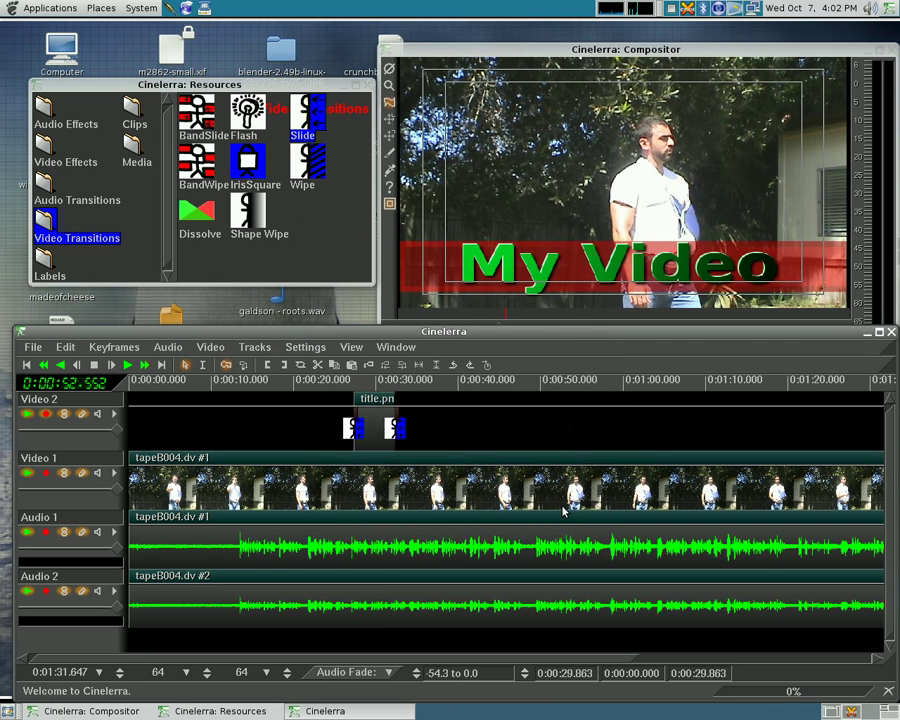